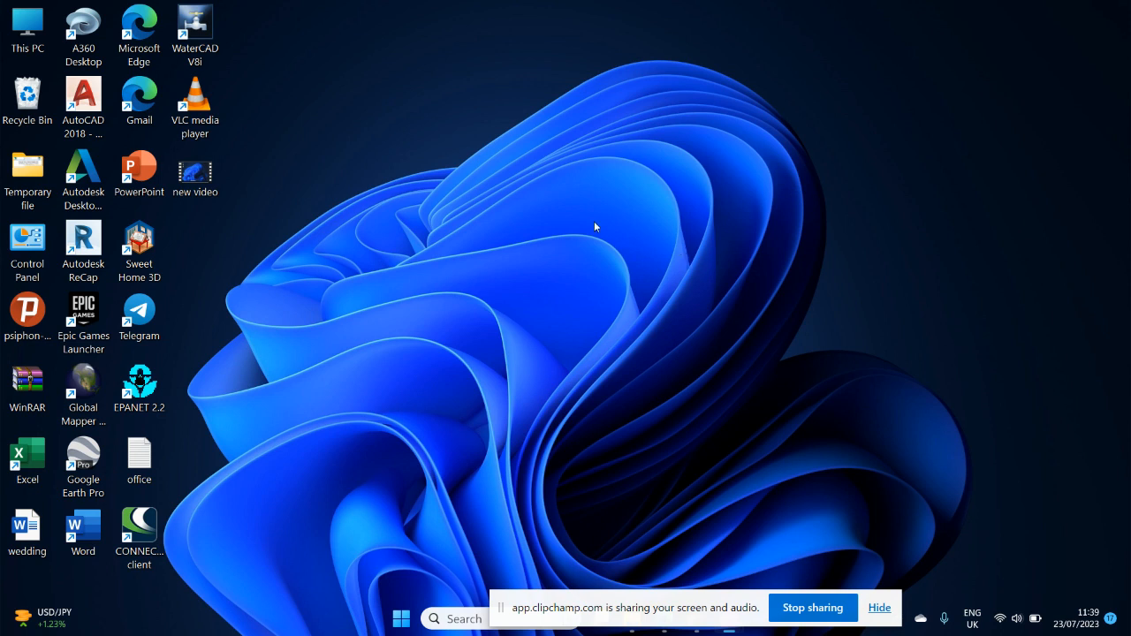
- Launch WaterCAD V8i and open the existing hydraulic model Adama Dist Wcad, dismissing the missing-background notice and the welcome window
double_click(198, 37)
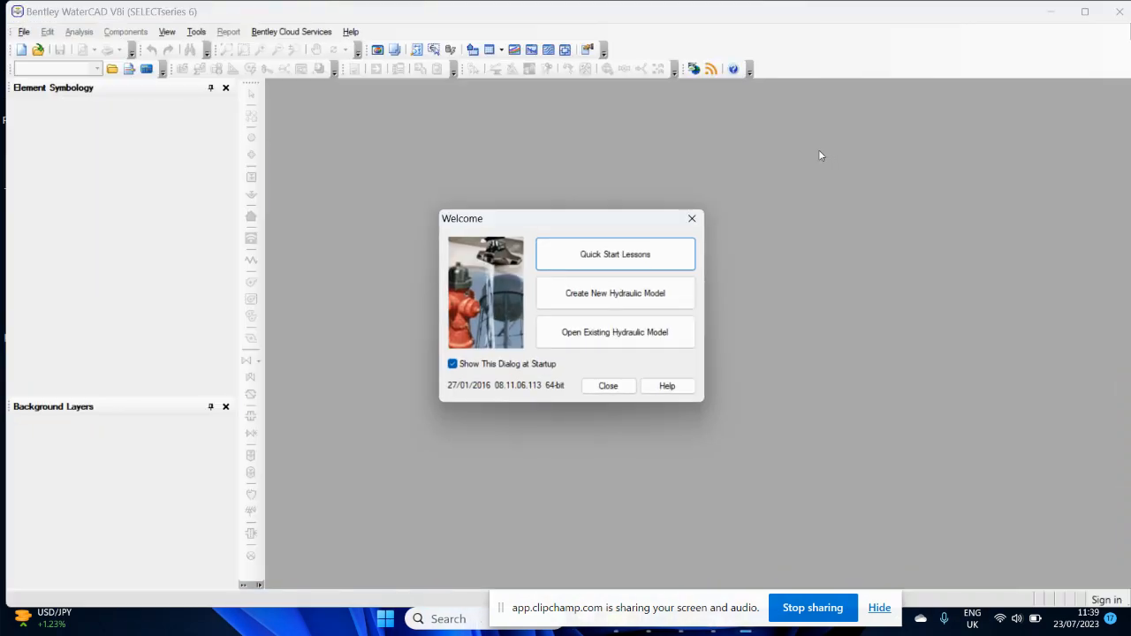
left_click(606, 336)
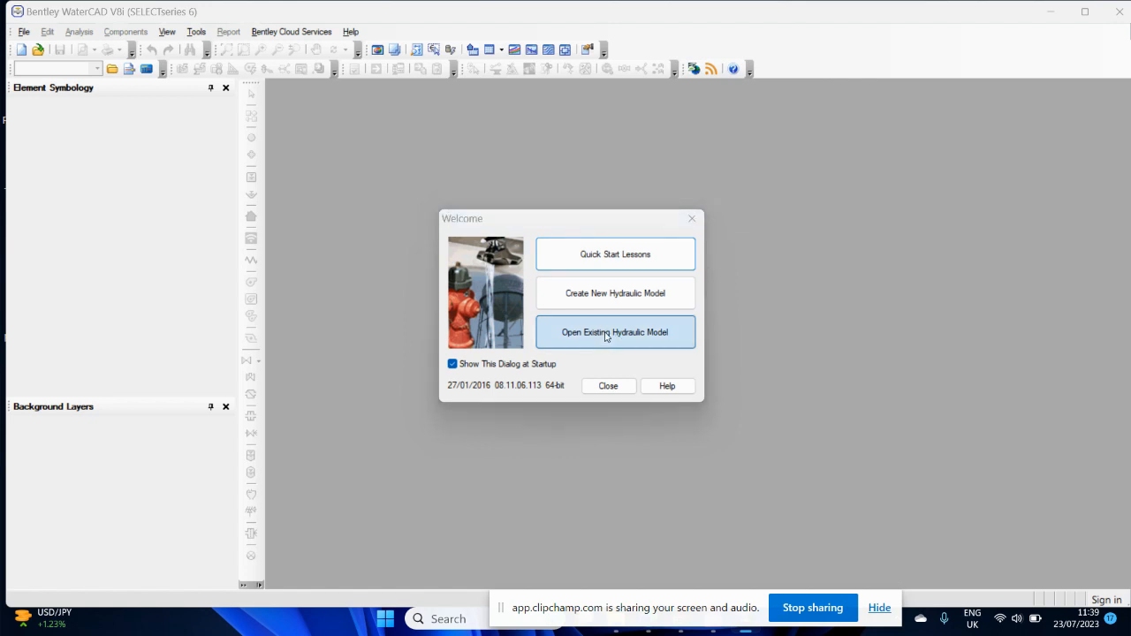
left_click(612, 352)
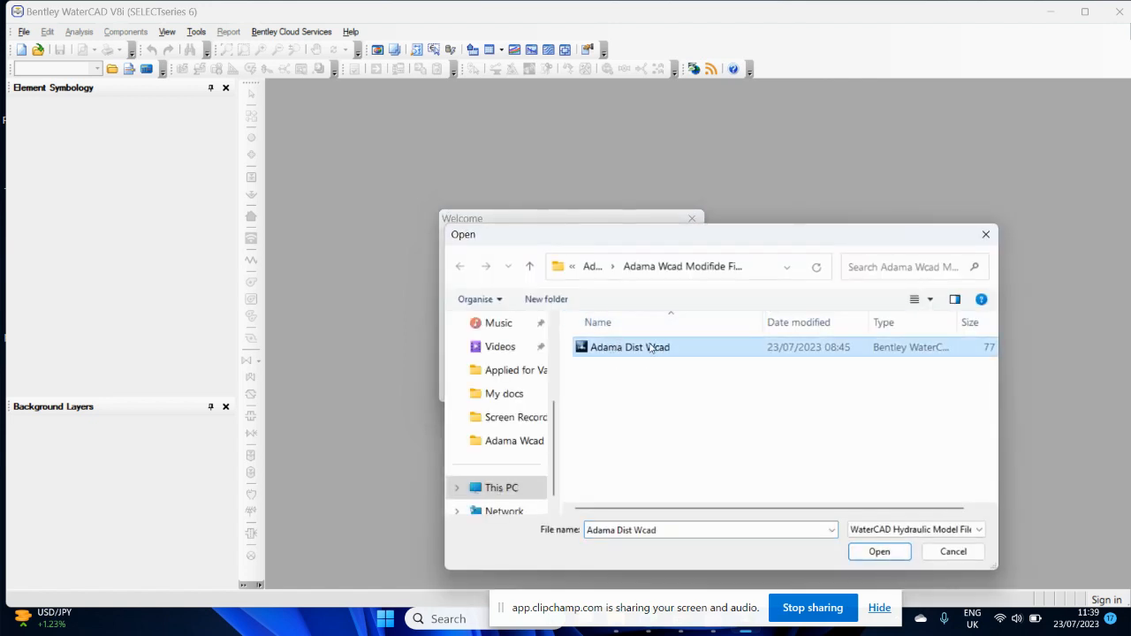
left_click(885, 550)
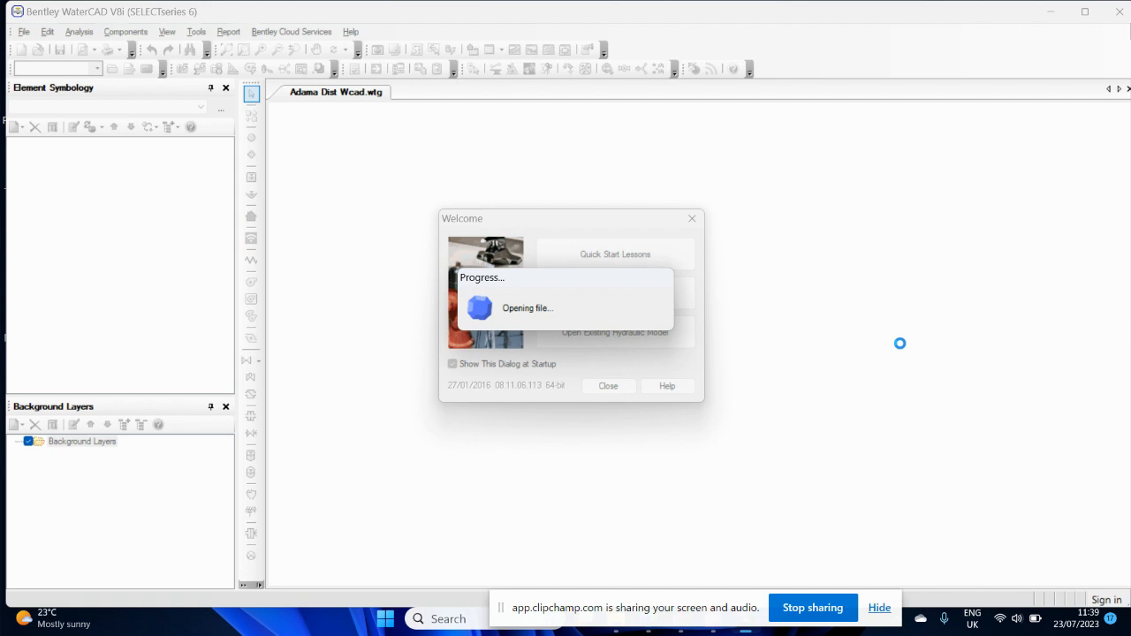
left_click(718, 387)
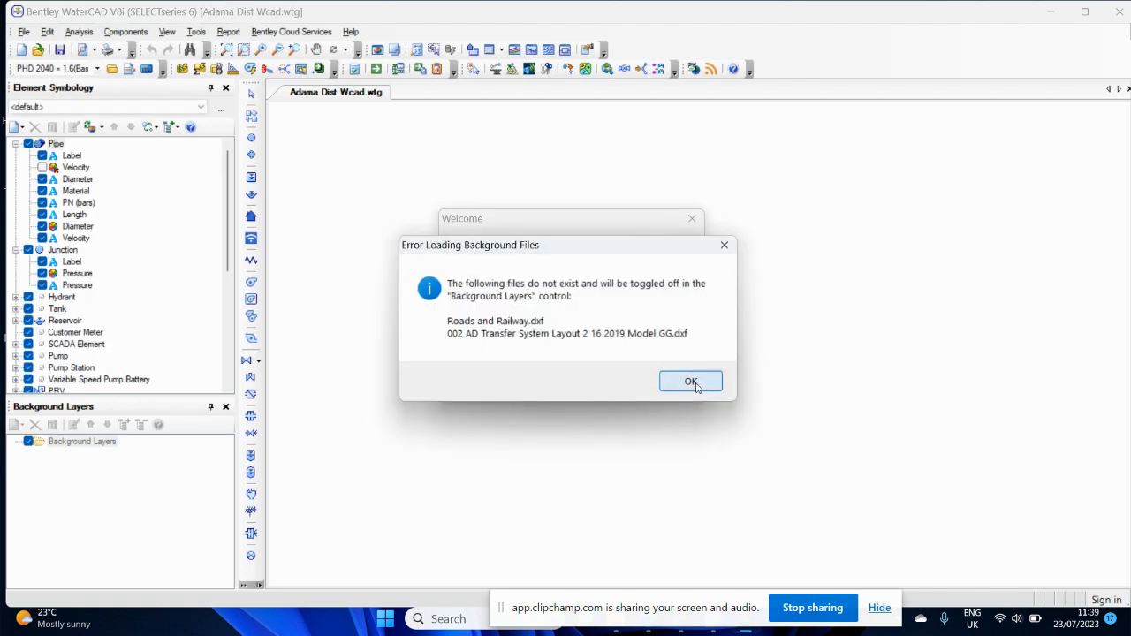
left_click(692, 219)
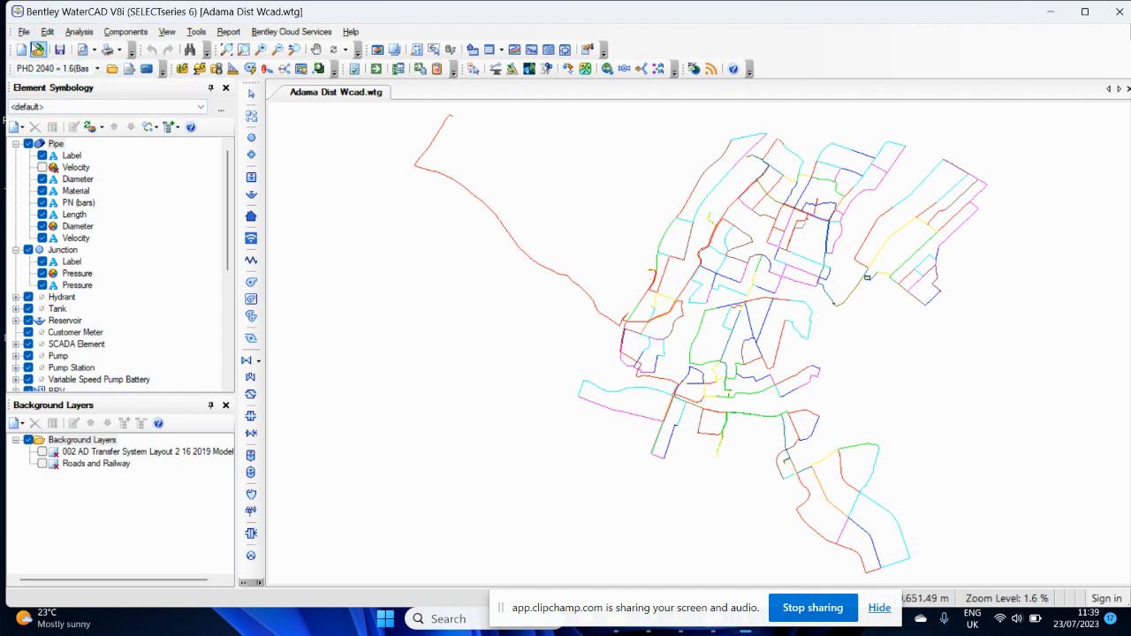
- Open the Adama Dist Wcad hydraulic model again from the Adama Wcad model folder
left_click(23, 32)
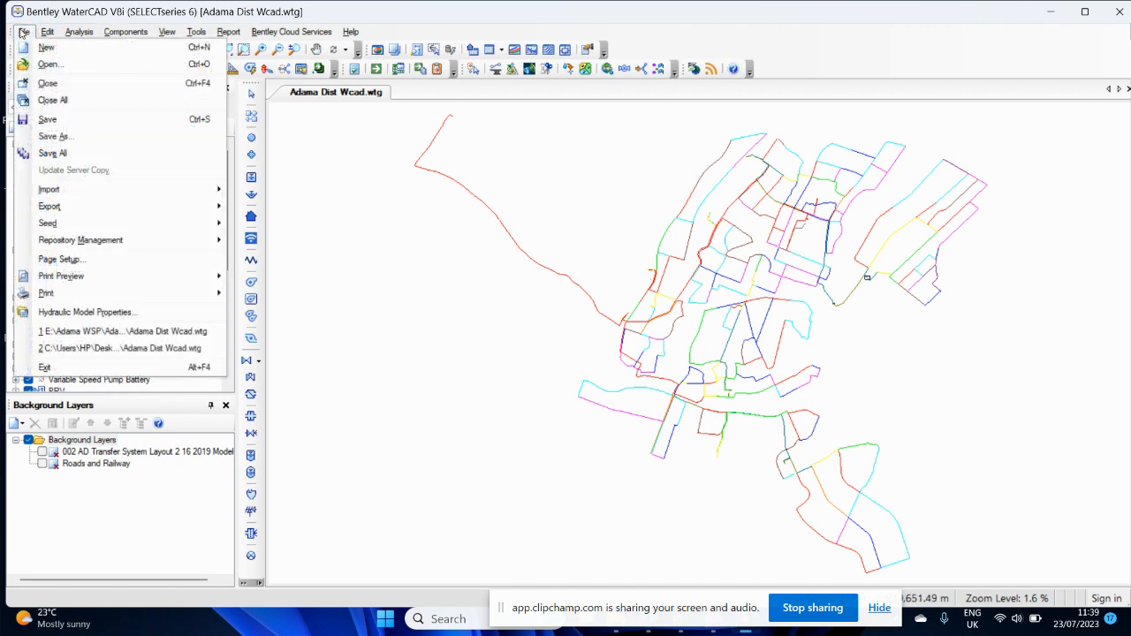
left_click(55, 68)
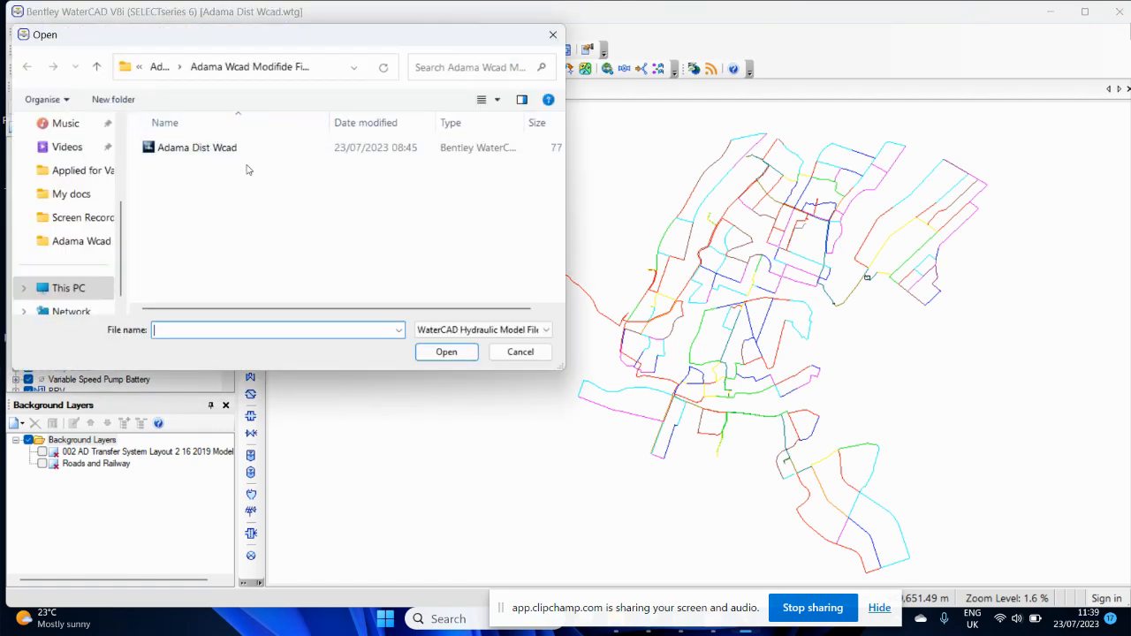
left_click(191, 152)
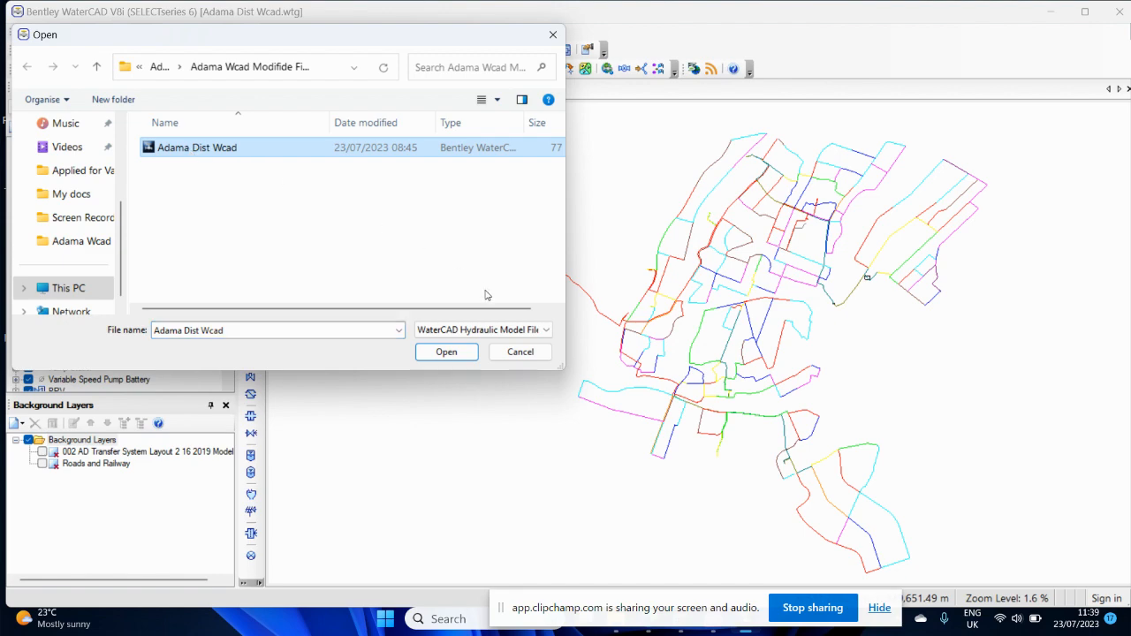
left_click(450, 351)
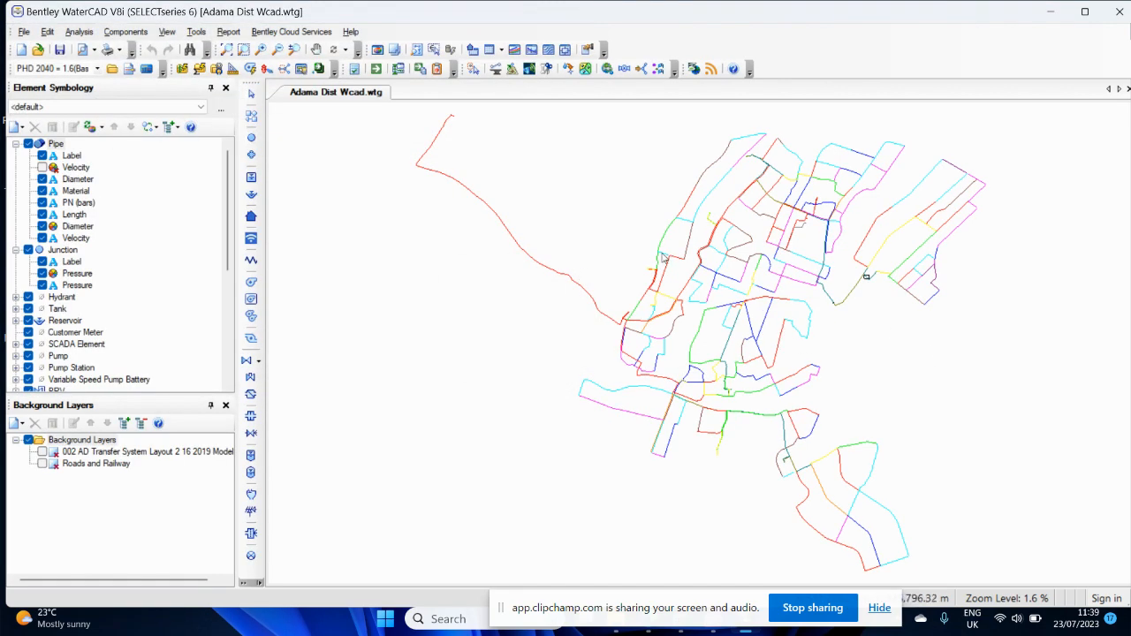
- Compute the PHD 2040 = 1.6(Base) scenario for the whole network and close its calculation summary
scroll(634, 296, "down", 2)
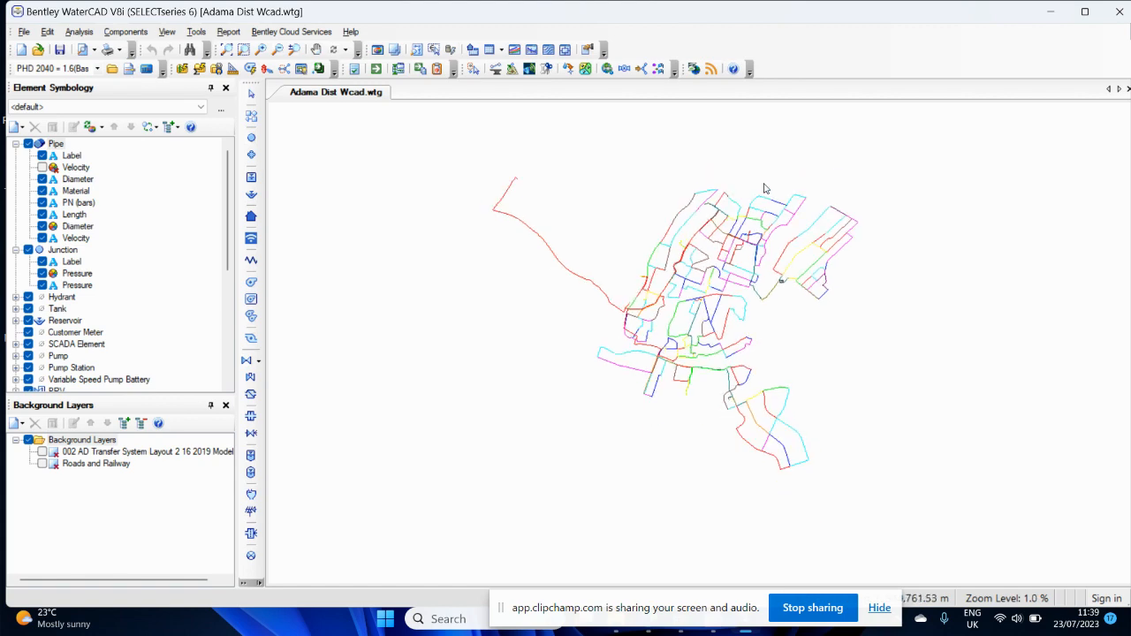
scroll(763, 188, "up", 2)
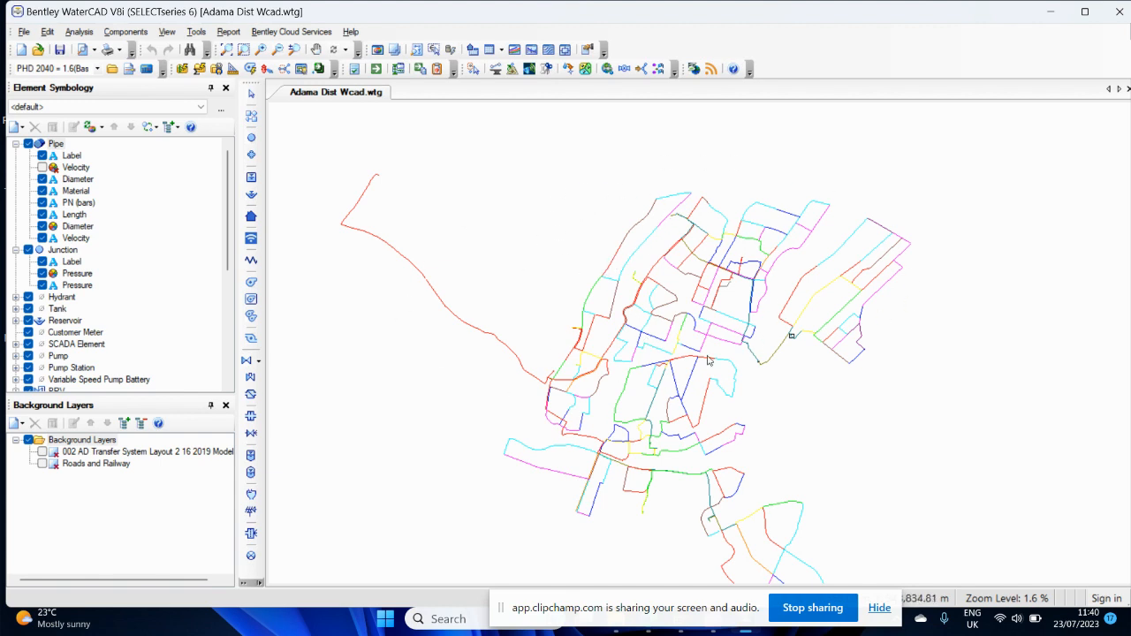
left_click(377, 71)
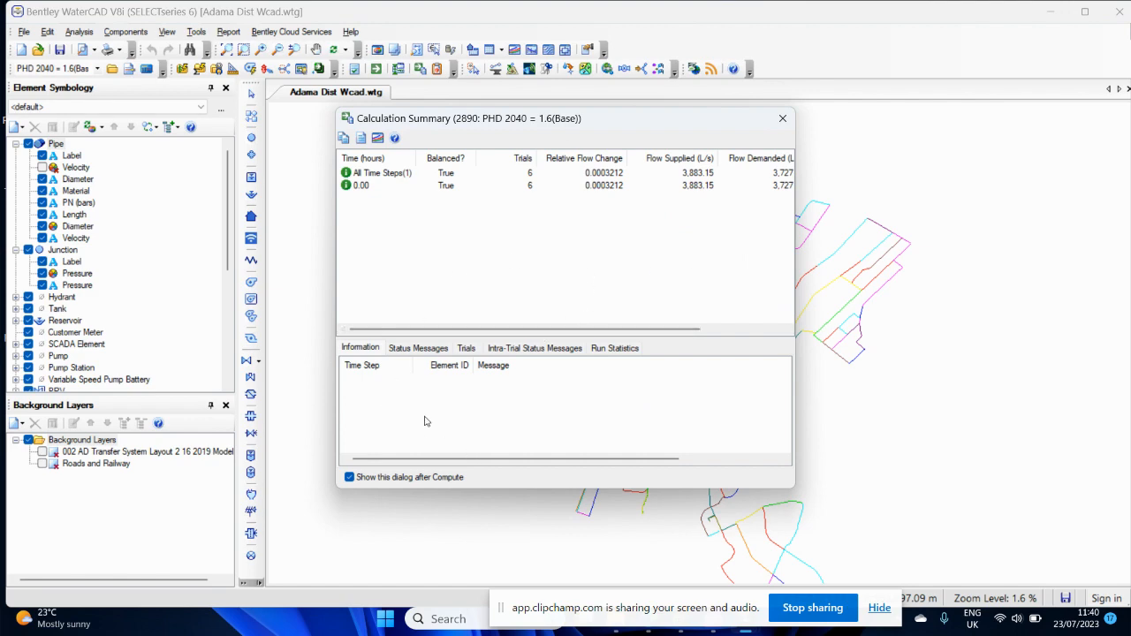
left_click(784, 117)
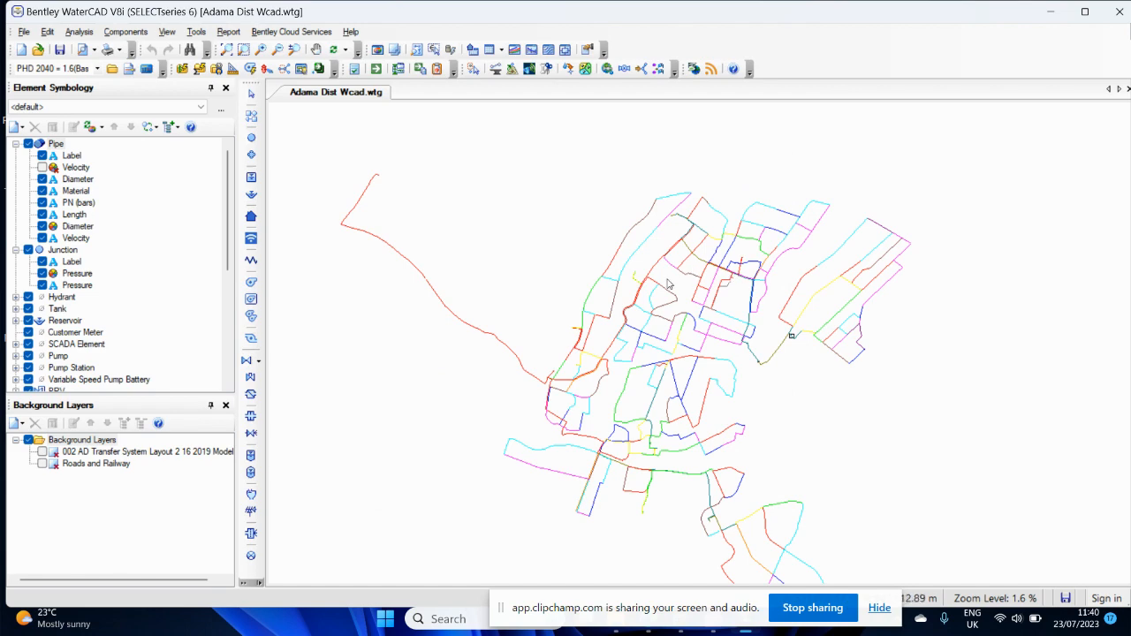
- Run the hydraulic computation once more, review the balance and supplied flow in the calculation summary, and close it
scroll(662, 314, "up", 3)
scroll(639, 329, "up", 2)
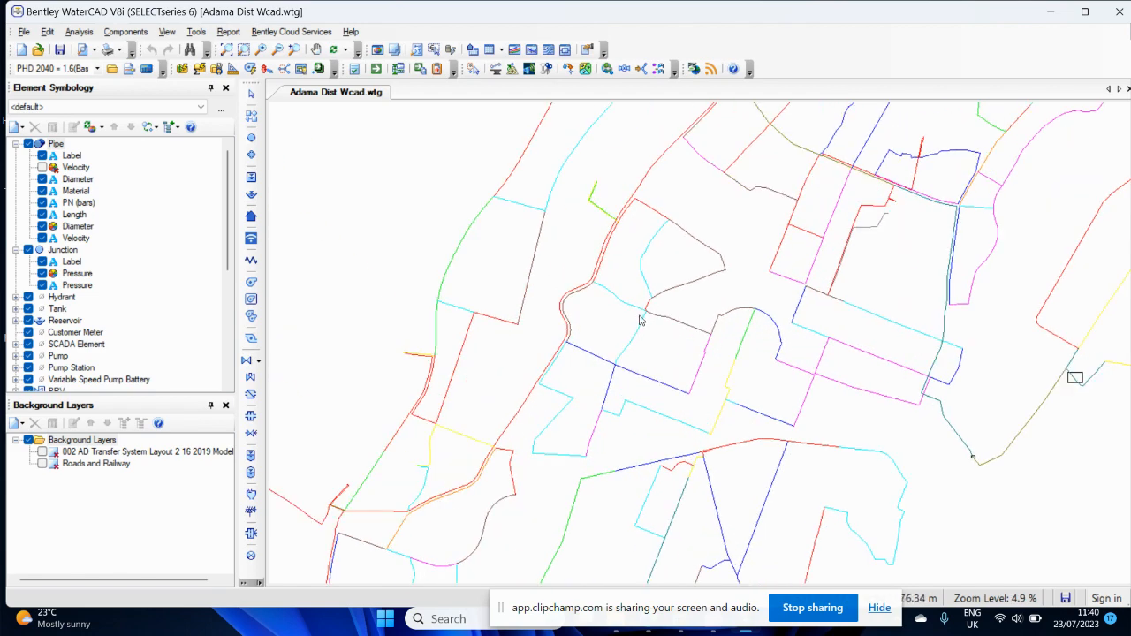
scroll(642, 320, "down", 4)
scroll(643, 320, "down", 2)
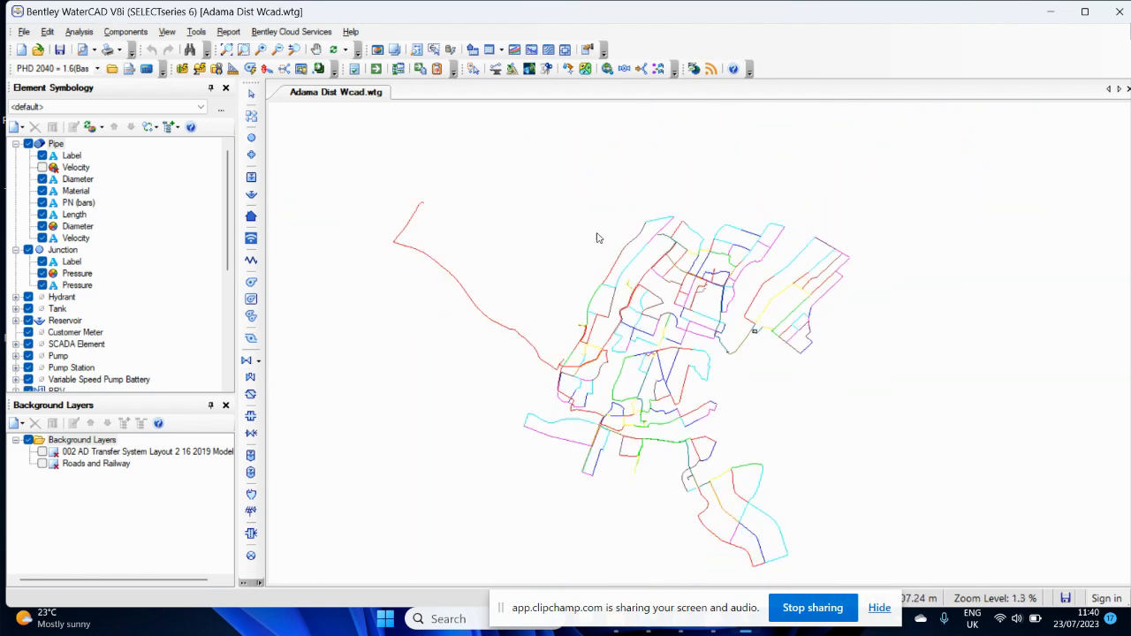
left_click(376, 69)
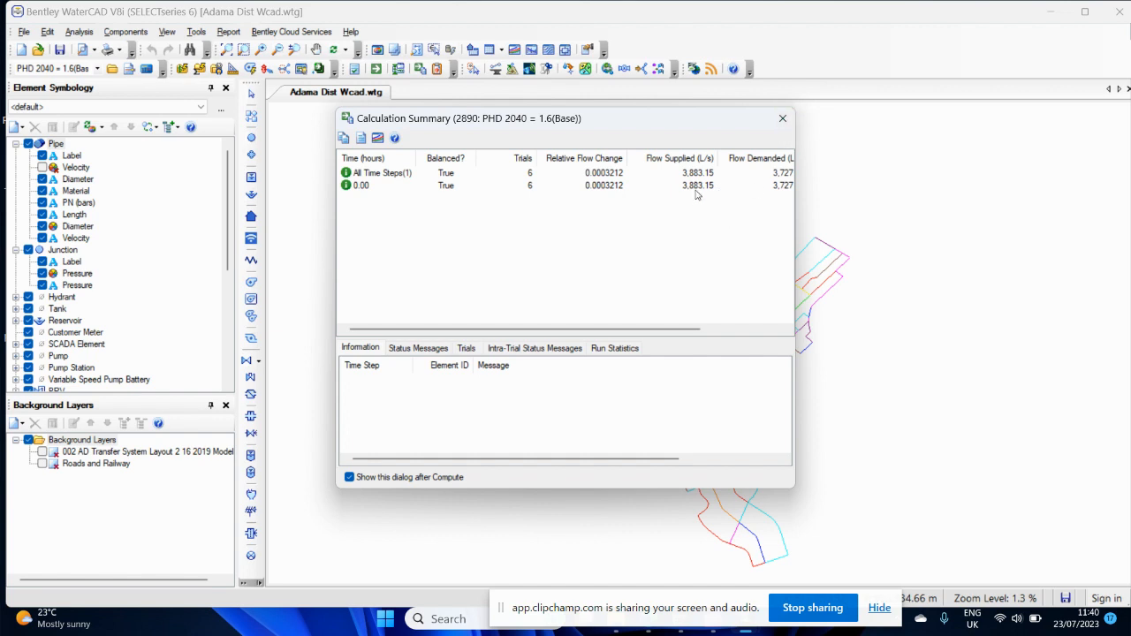
left_click(782, 118)
- Examine the layout of the distribution network, from the overall extent to the colour-coded pipe loops in its central and western areas
scroll(605, 375, "up", 3)
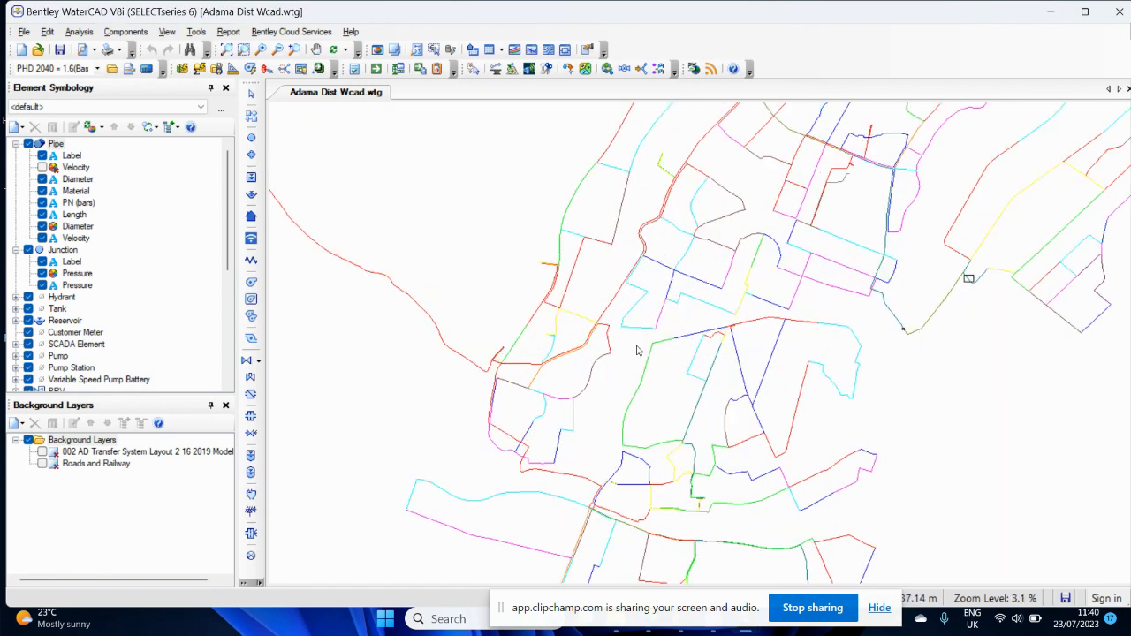
scroll(653, 342, "down", 3)
scroll(696, 356, "up", 2)
scroll(690, 340, "up", 1)
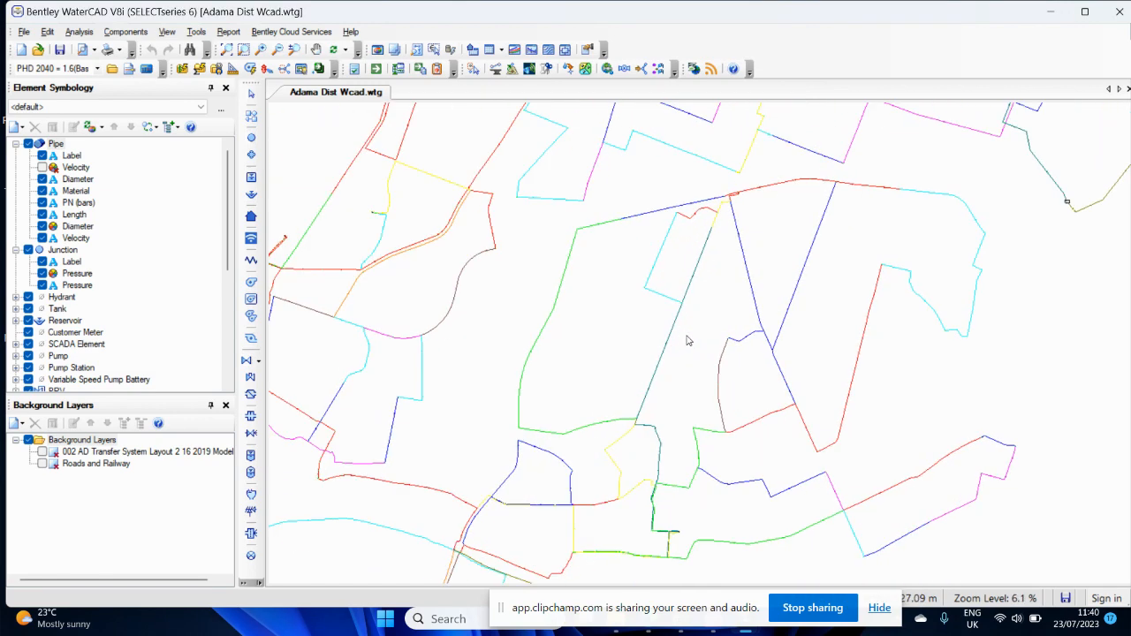
scroll(691, 357, "down", 1)
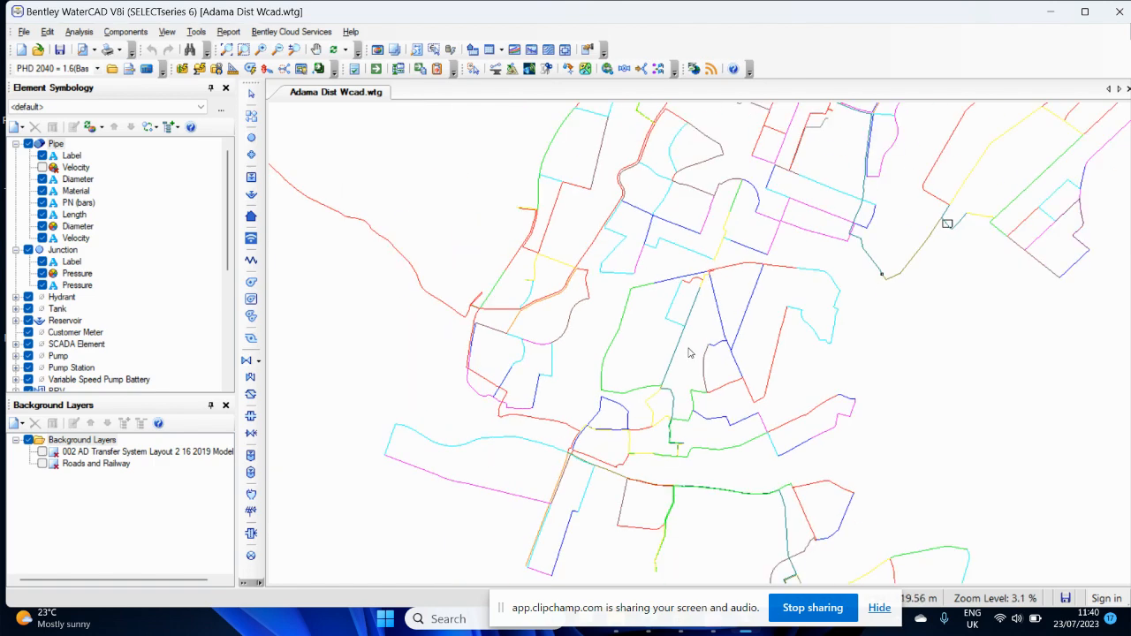
scroll(647, 309, "up", 2)
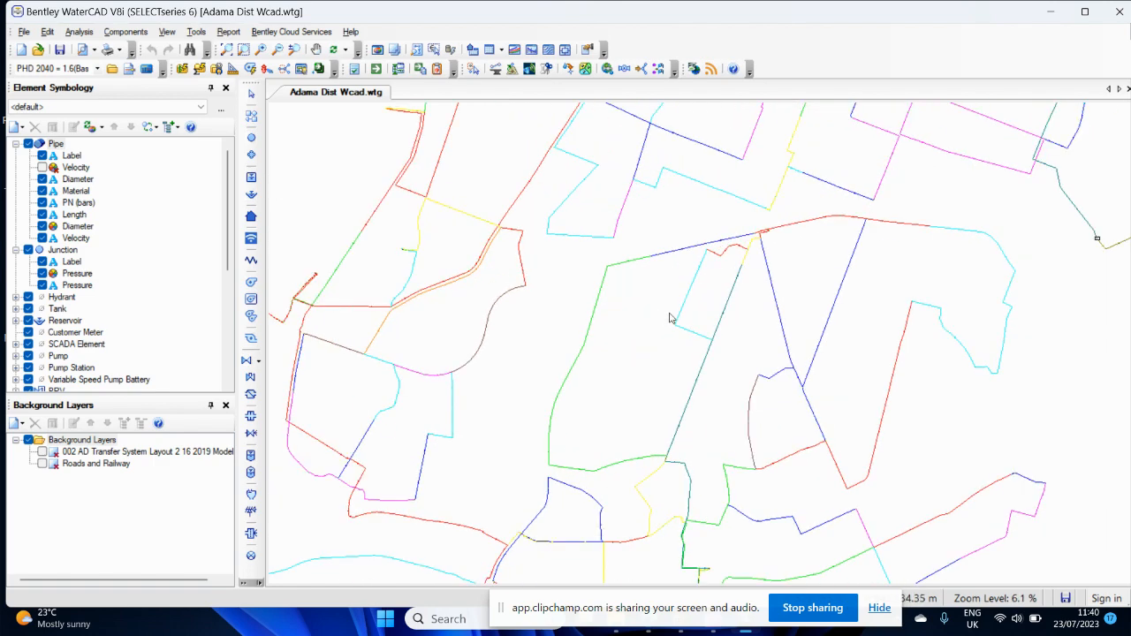
scroll(661, 343, "down", 2)
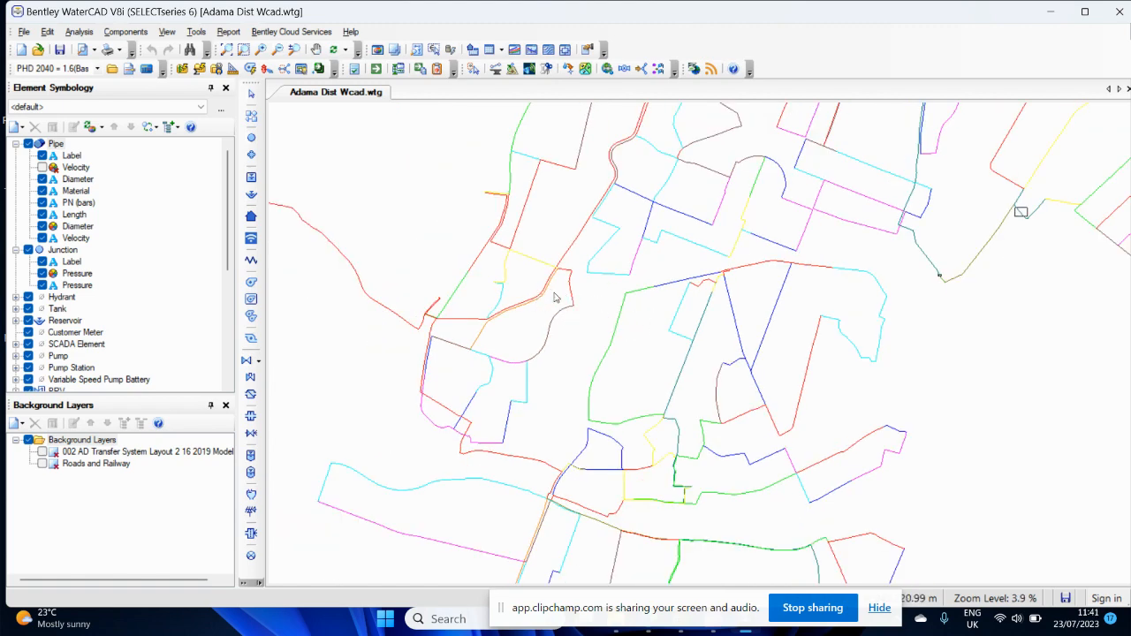
scroll(560, 330, "up", 3)
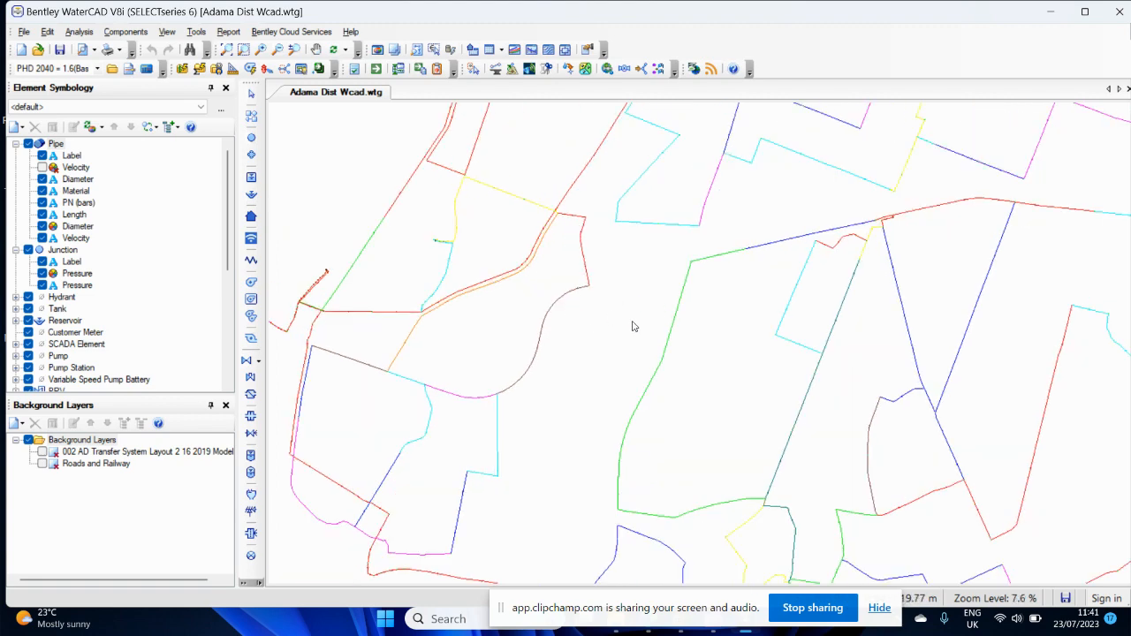
scroll(585, 309, "down", 2)
scroll(639, 281, "down", 1)
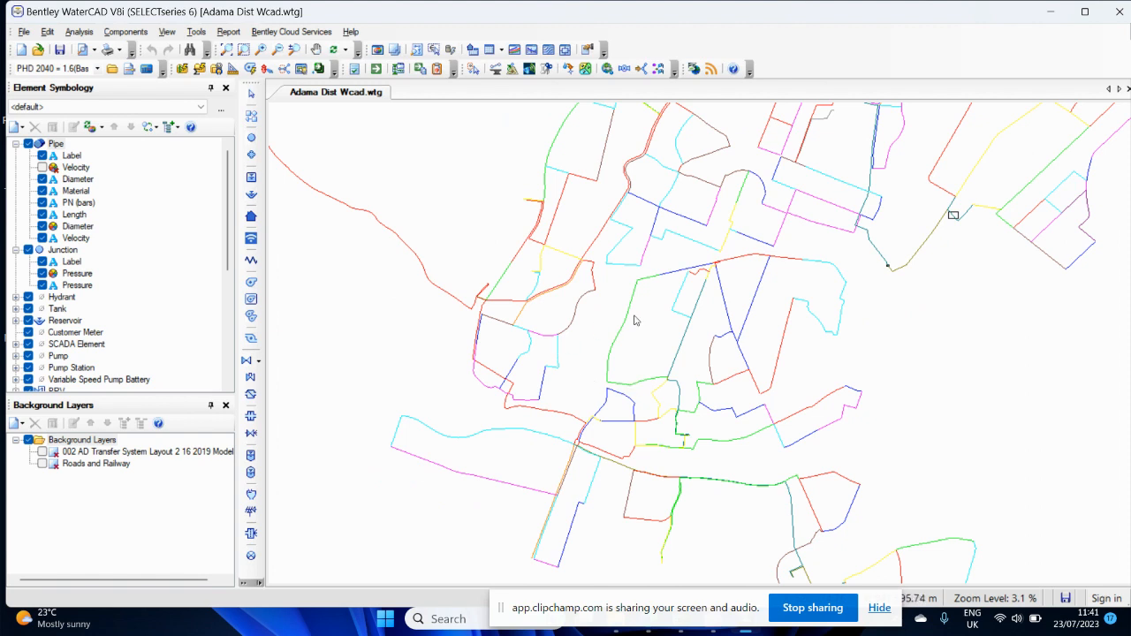
scroll(582, 282, "up", 3)
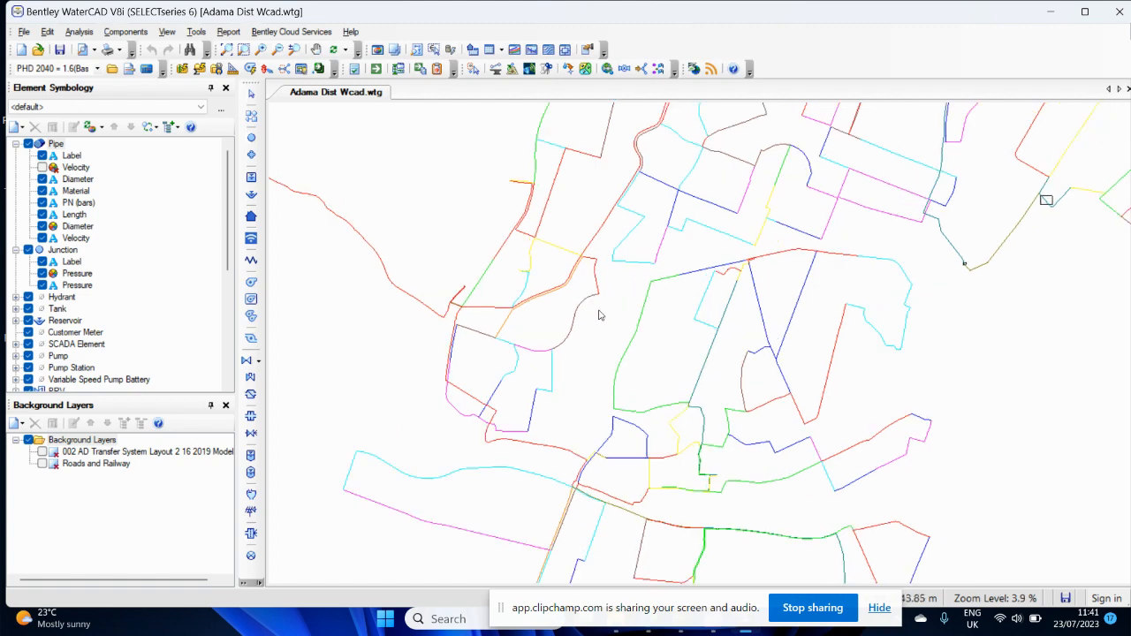
scroll(692, 333, "down", 5)
scroll(688, 340, "down", 2)
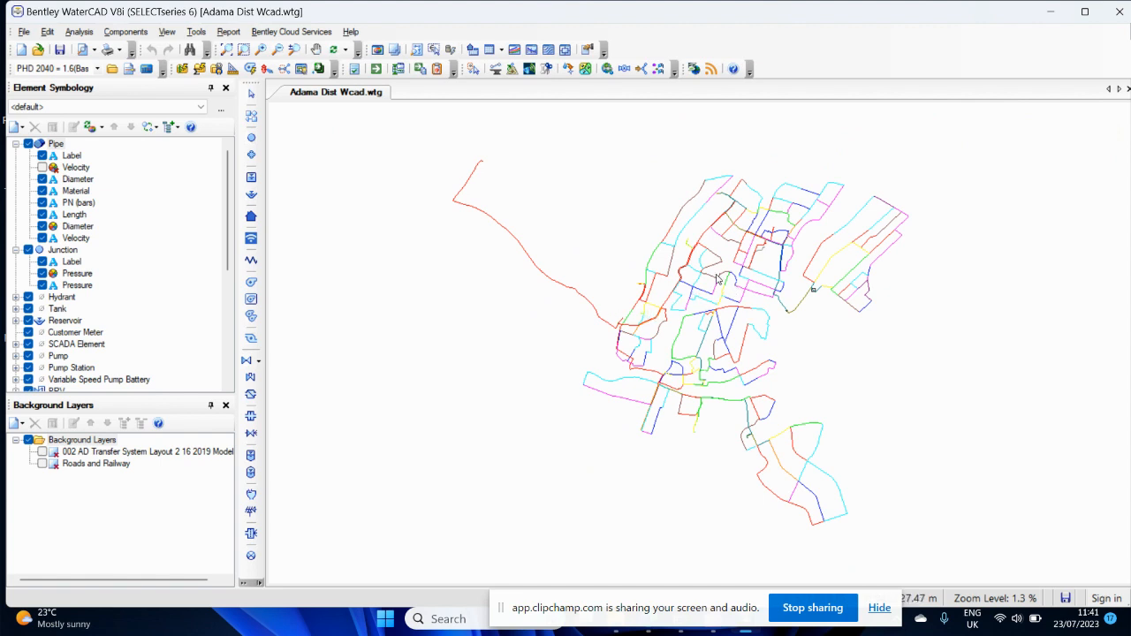
scroll(694, 311, "up", 1)
scroll(694, 312, "up", 1)
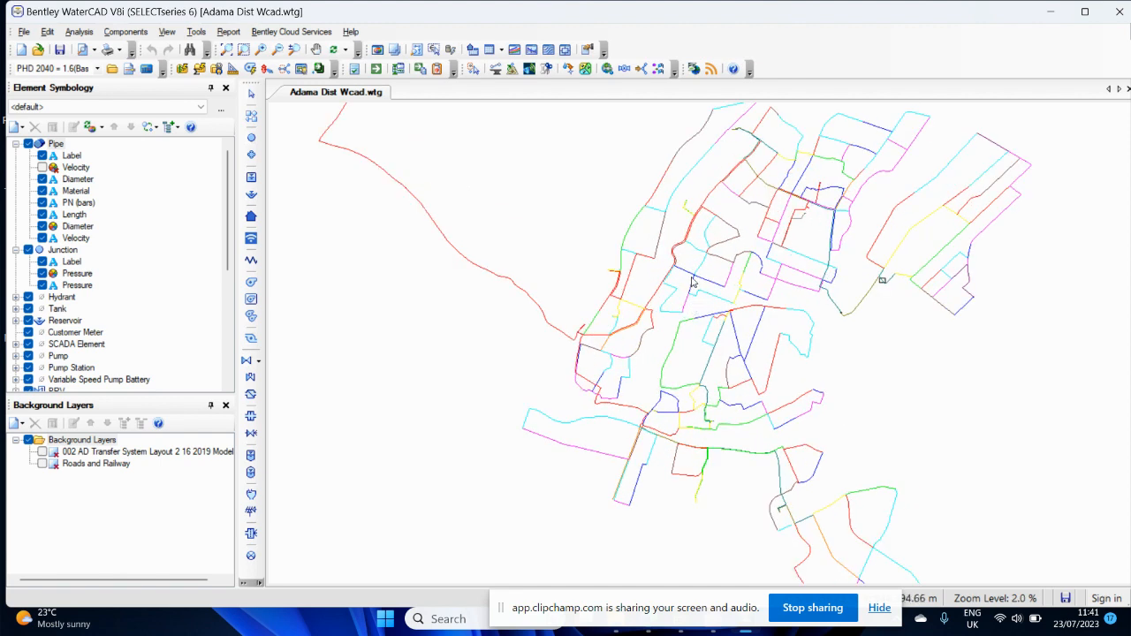
scroll(695, 303, "up", 5)
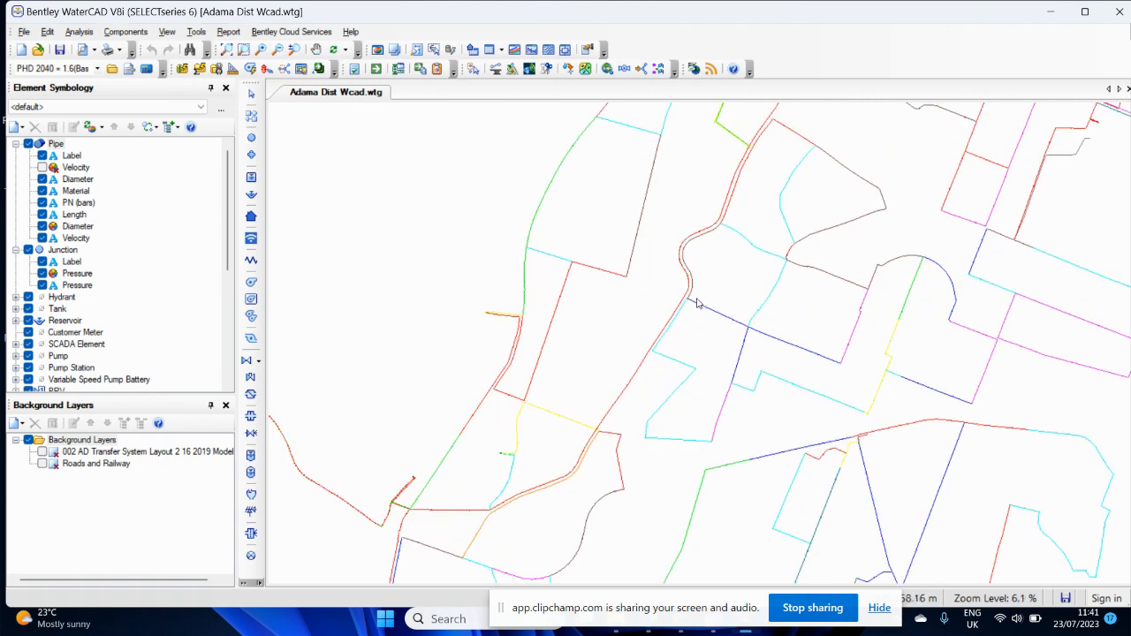
scroll(715, 260, "down", 4)
scroll(698, 302, "down", 2)
- Inspect the annotations of pipe PT-018 for its flow direction, diameter, material, pressure class, length and velocity
scroll(699, 303, "up", 8)
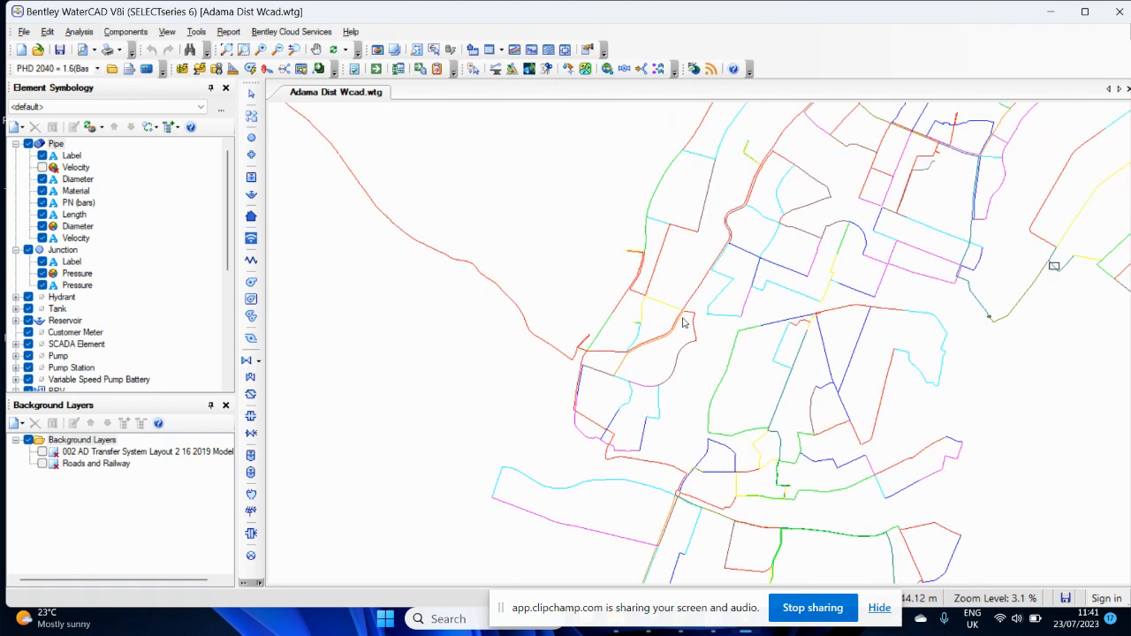
scroll(699, 283, "up", 4)
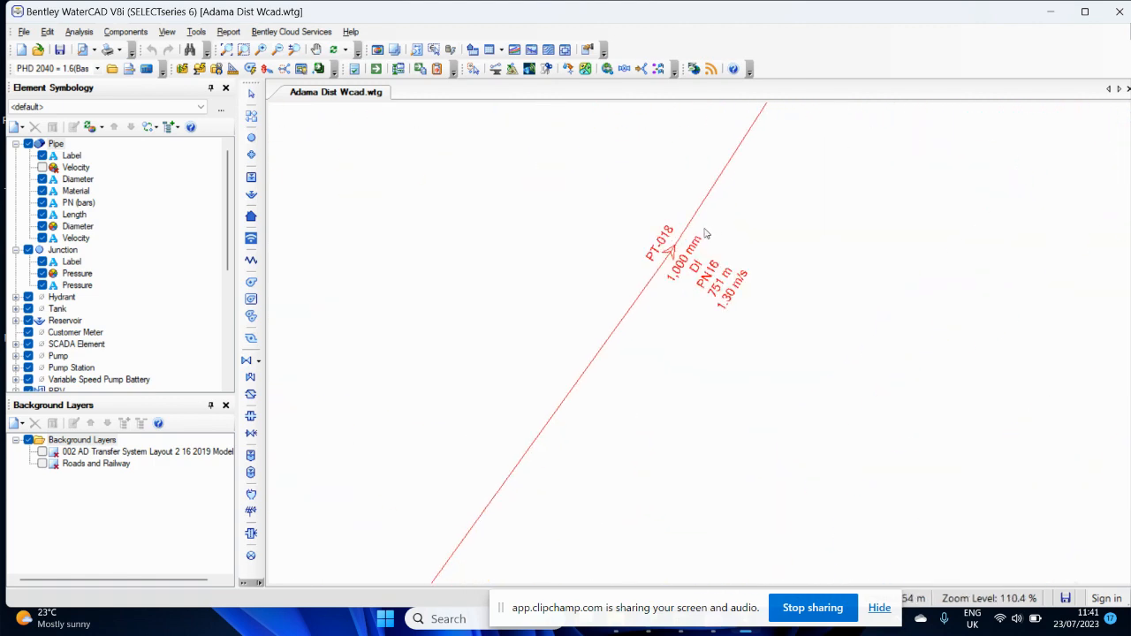
scroll(659, 264, "down", 7)
scroll(659, 263, "up", 8)
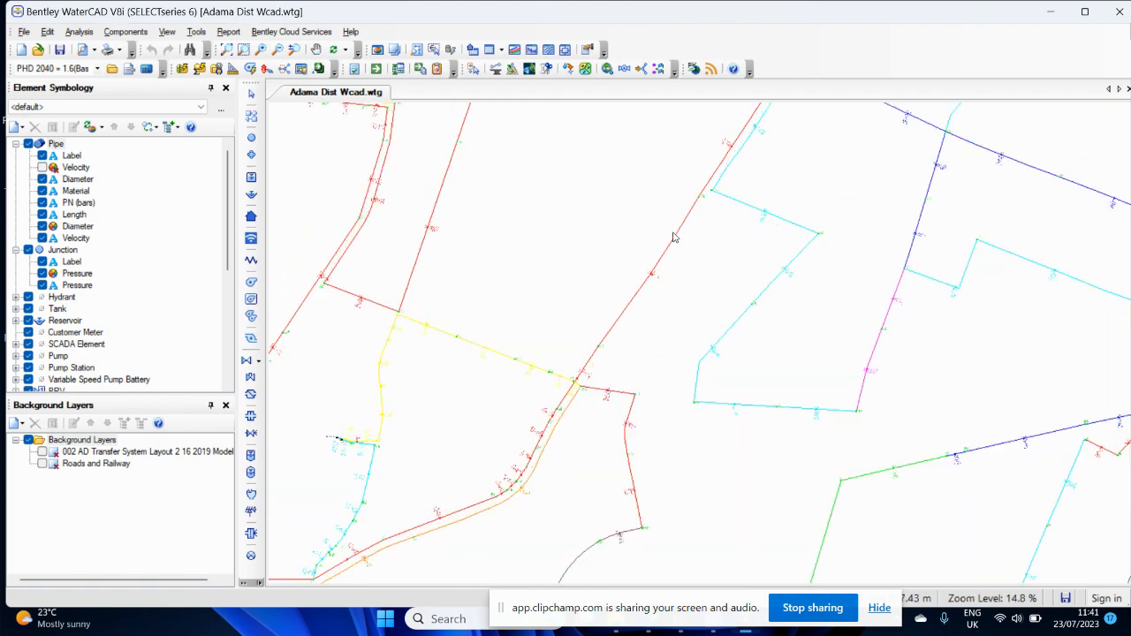
scroll(651, 248, "up", 4)
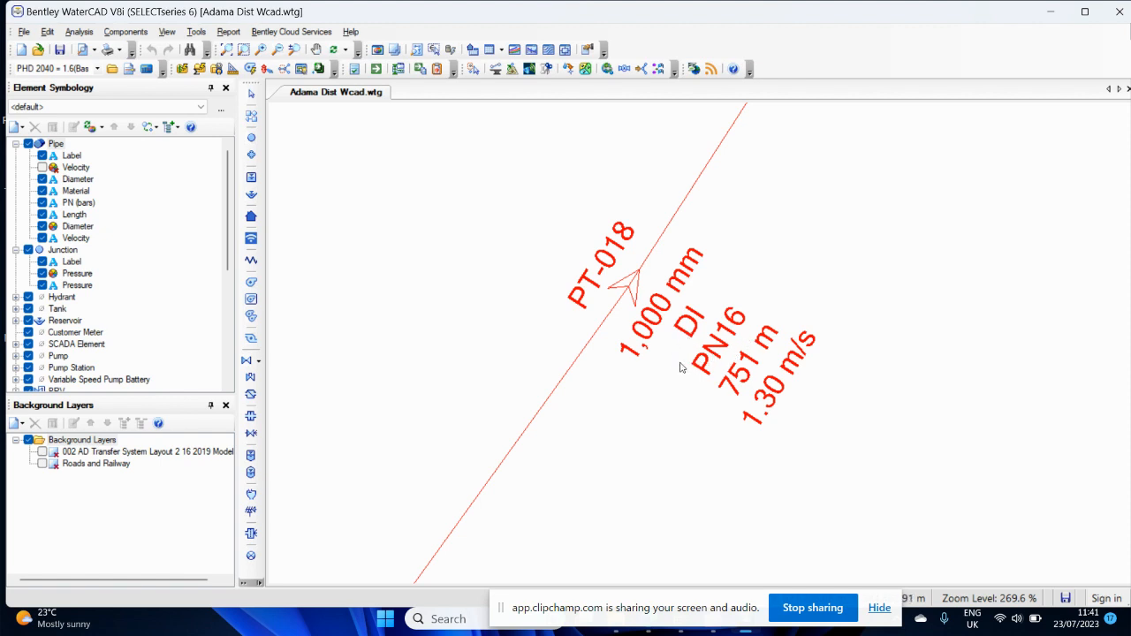
scroll(714, 326, "down", 5)
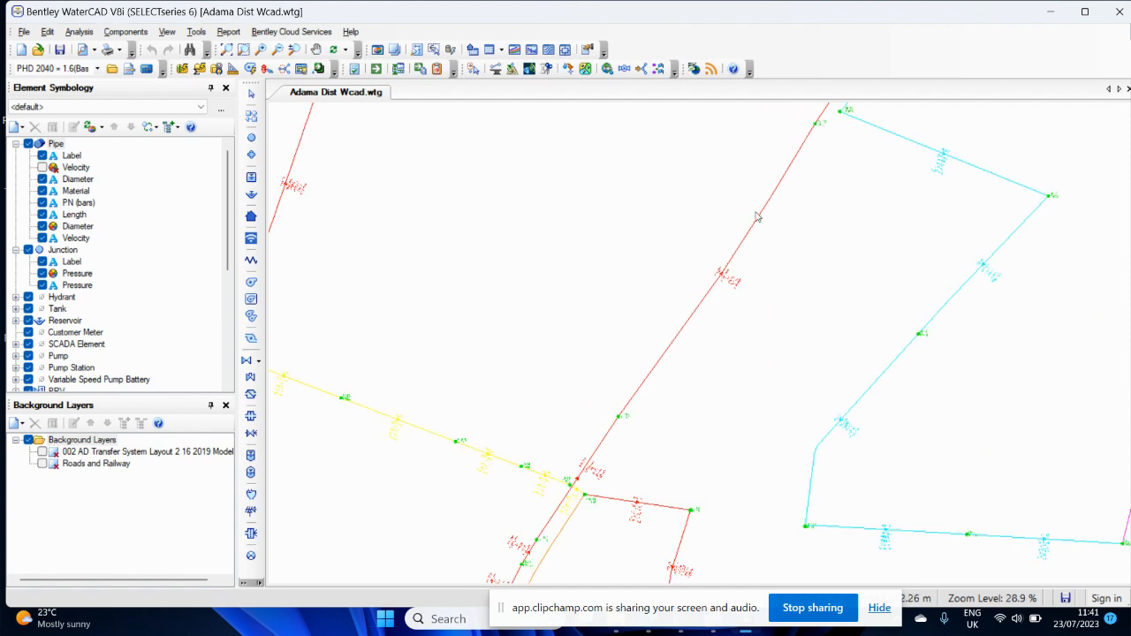
scroll(818, 128, "up", 6)
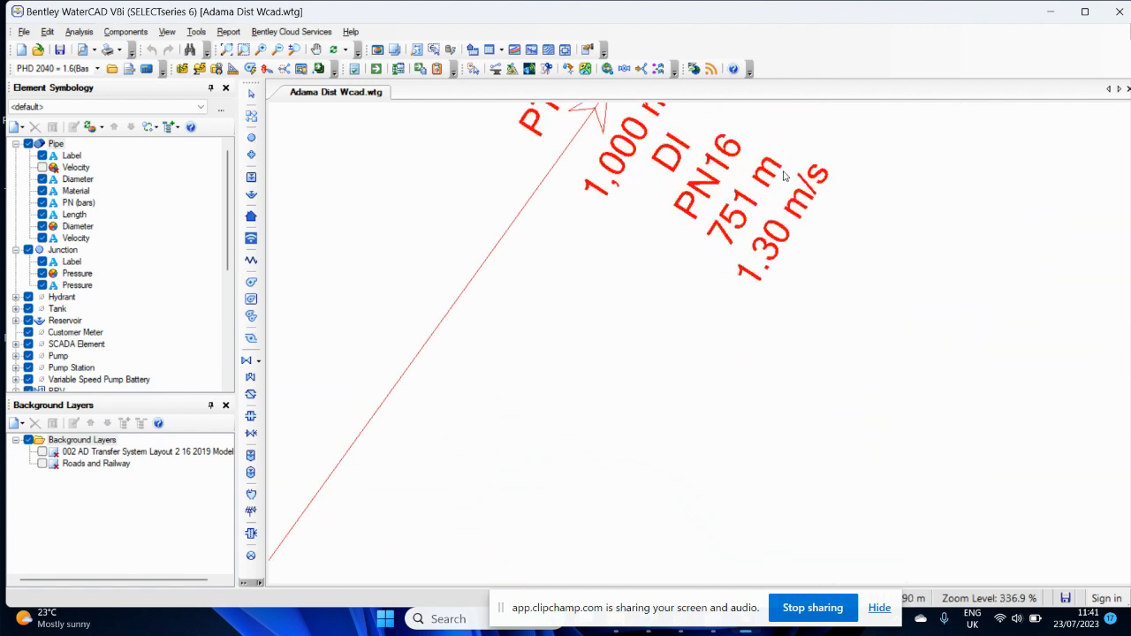
scroll(781, 314, "down", 1)
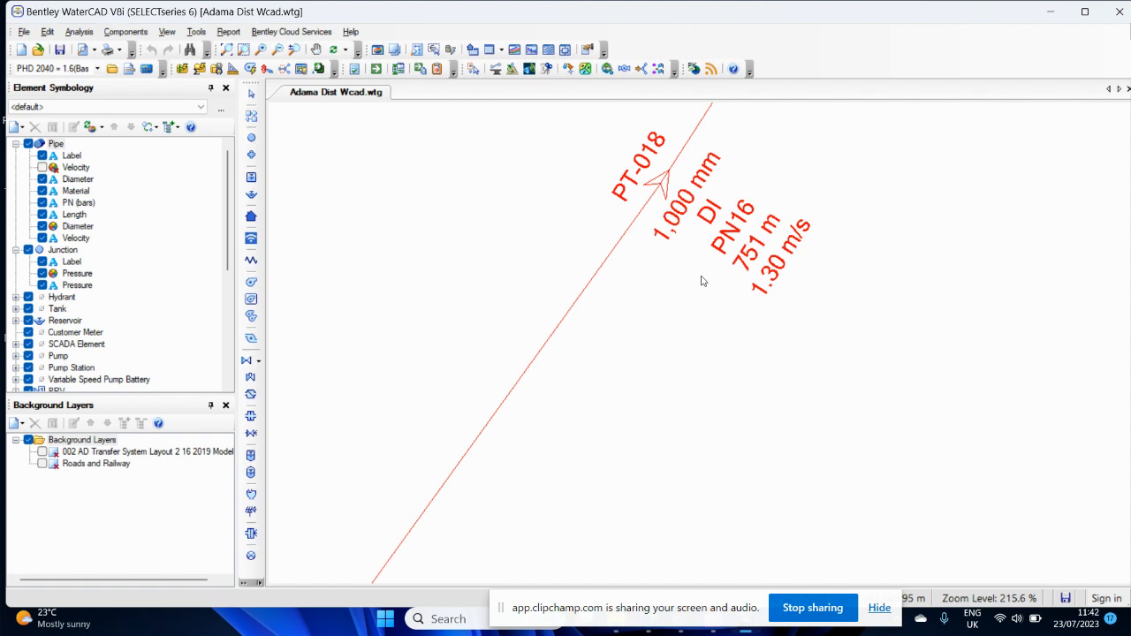
- Review the properties of pipe PT-018 down to its computed flow, velocity and headloss results, and close them
scroll(655, 267, "down", 2)
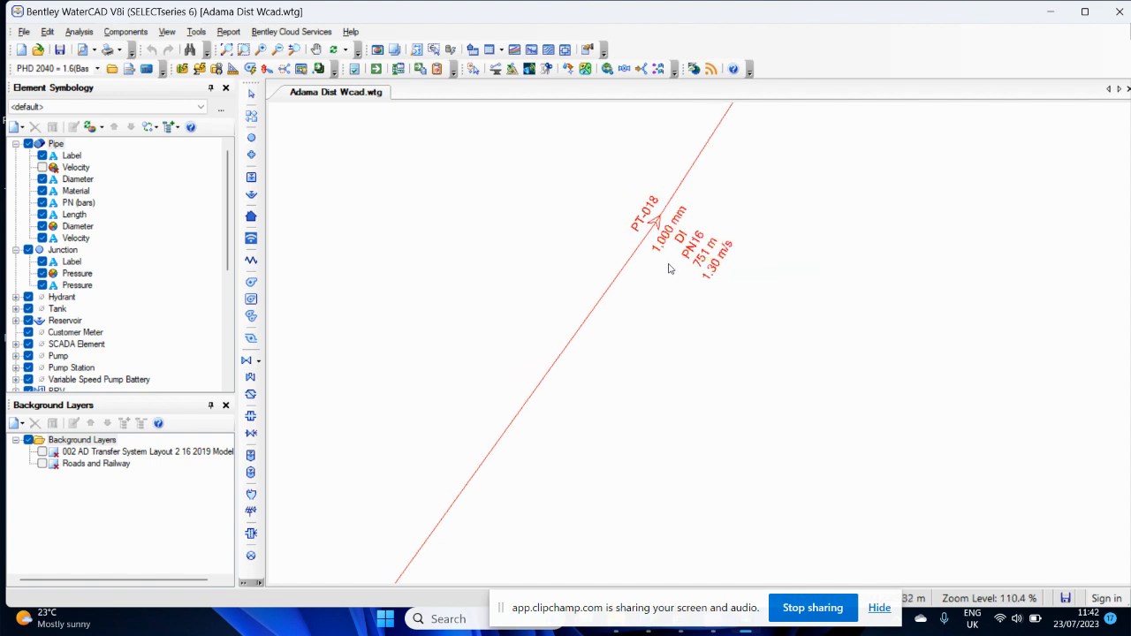
scroll(669, 268, "up", 2)
scroll(665, 234, "down", 1)
scroll(666, 234, "up", 3)
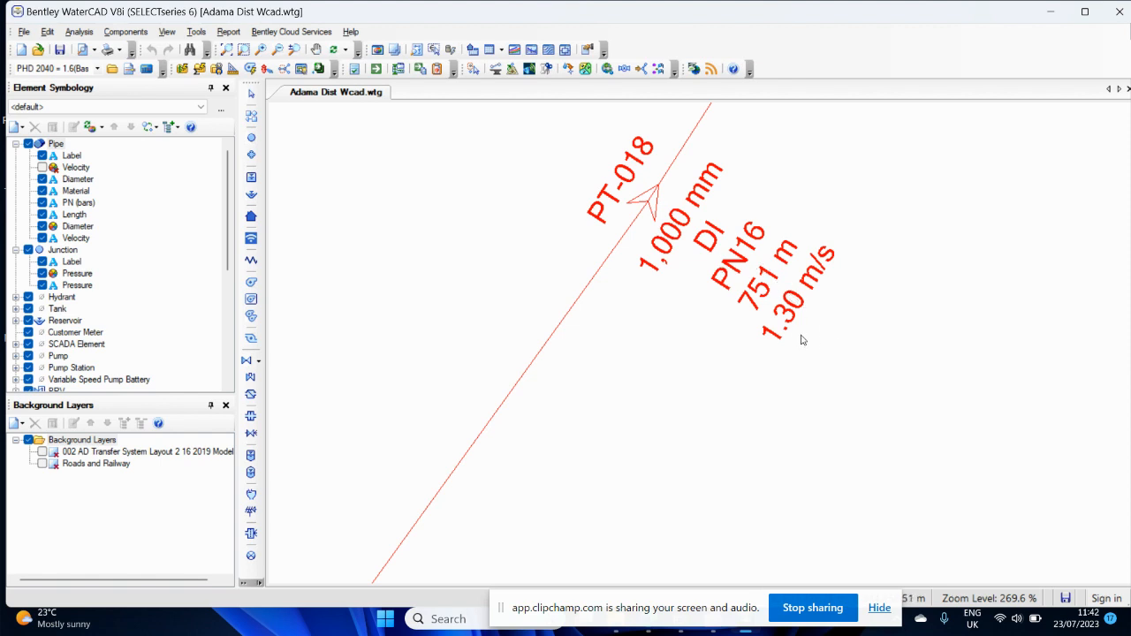
double_click(649, 206)
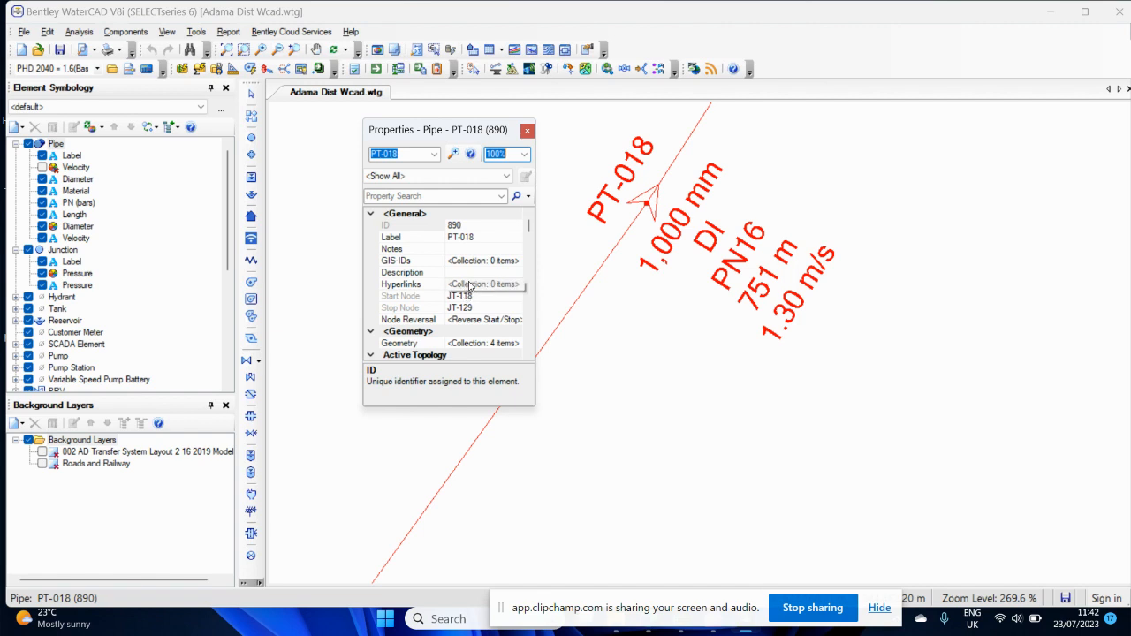
scroll(466, 281, "down", 3)
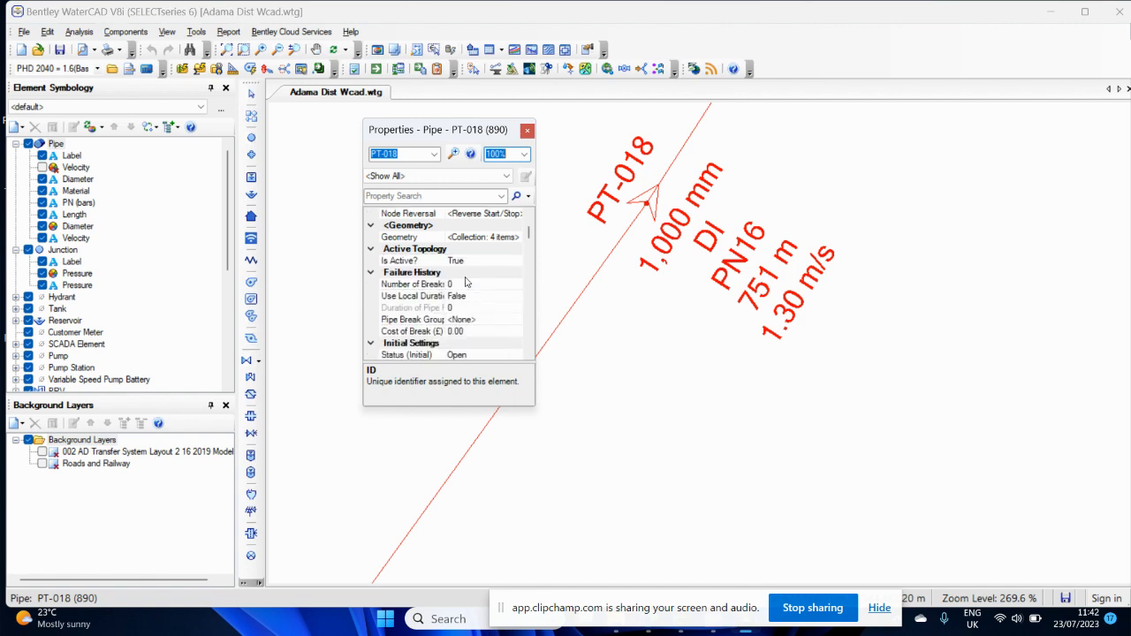
scroll(466, 281, "down", 1)
scroll(466, 282, "down", 7)
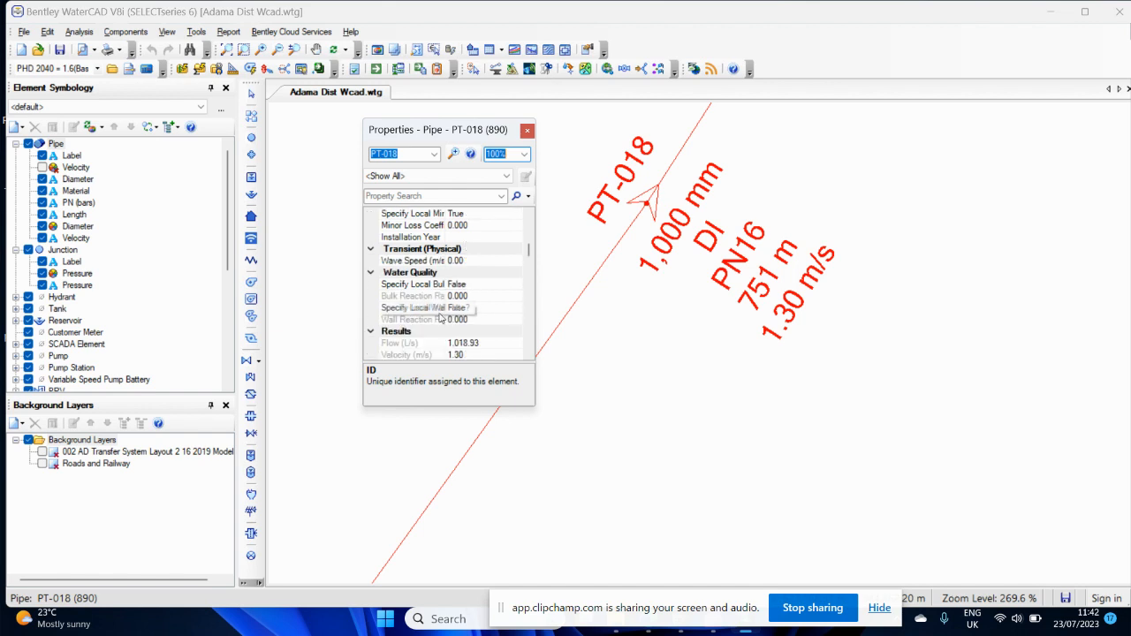
scroll(445, 329, "down", 1)
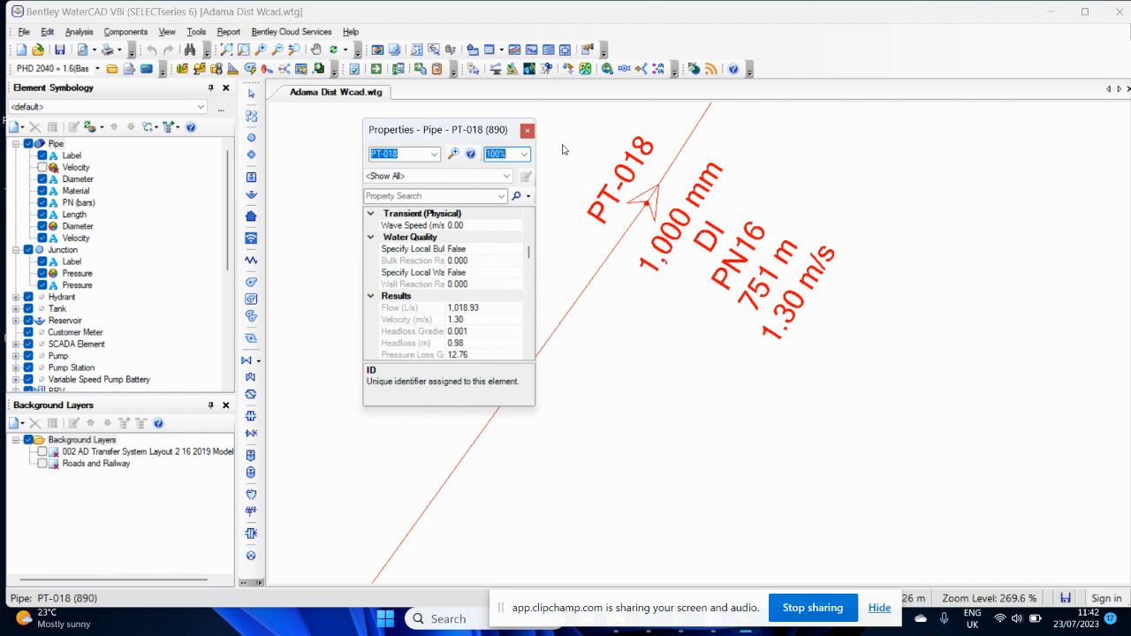
left_click(527, 131)
- Set the diameter of pipe PT-018 to 500 mm in its properties and close them
scroll(813, 256, "down", 1)
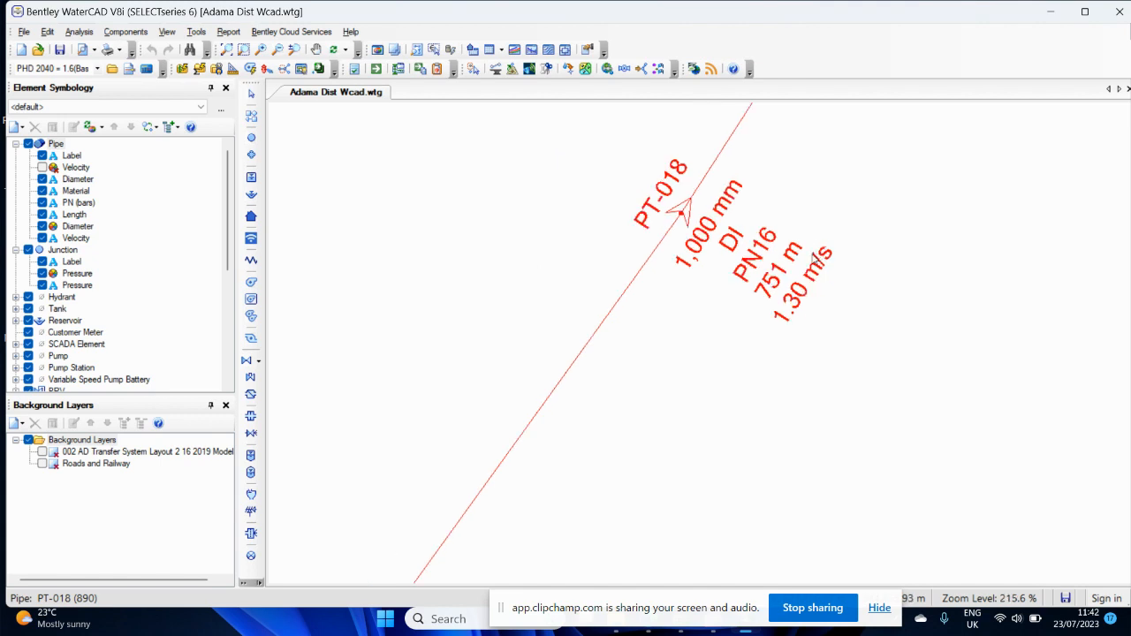
scroll(806, 263, "down", 3)
scroll(800, 260, "up", 2)
scroll(594, 298, "up", 1)
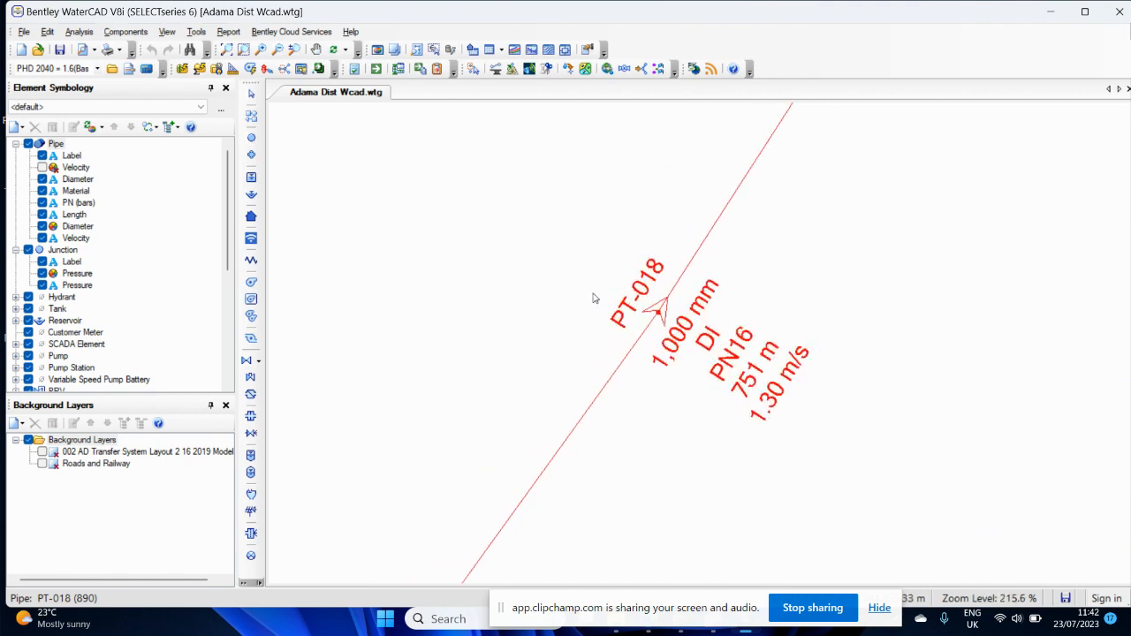
scroll(783, 399, "up", 2)
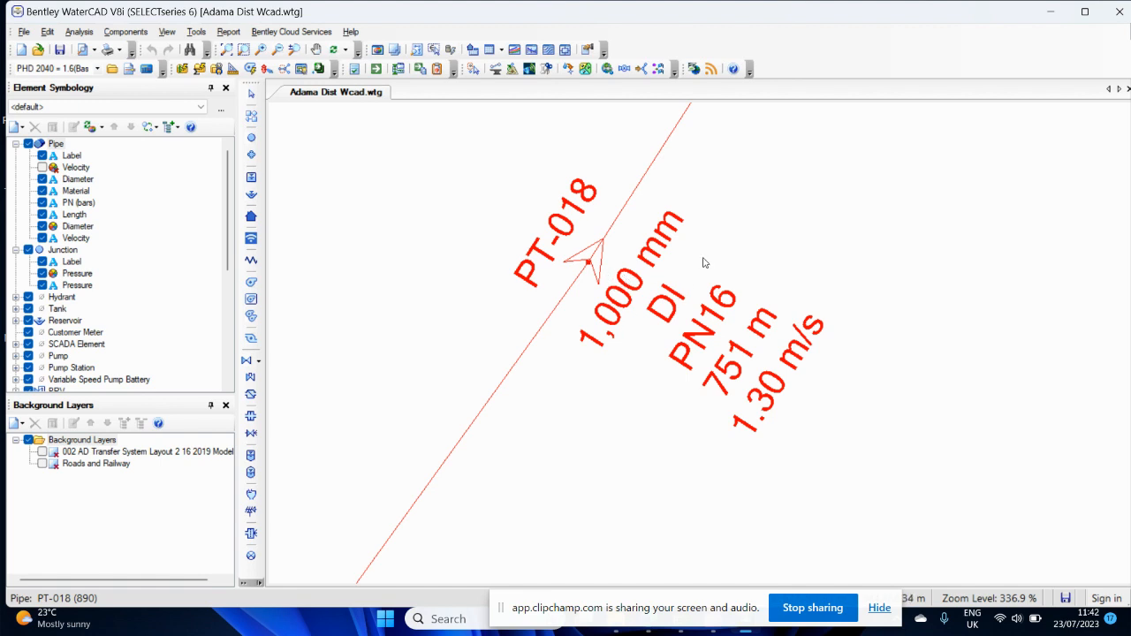
double_click(589, 270)
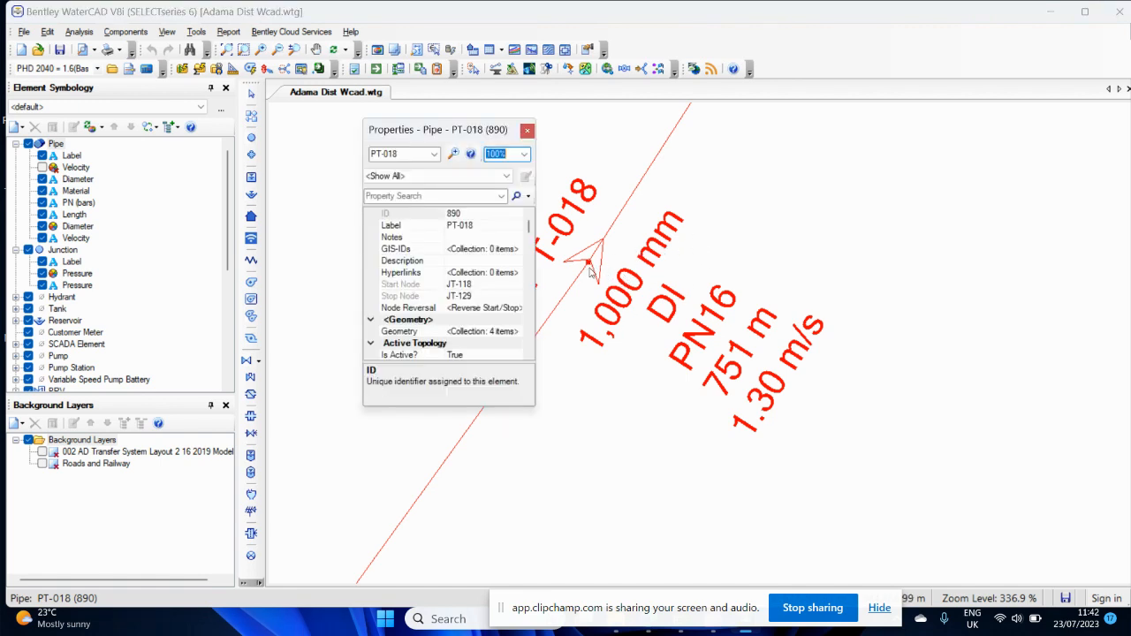
scroll(435, 309, "down", 5)
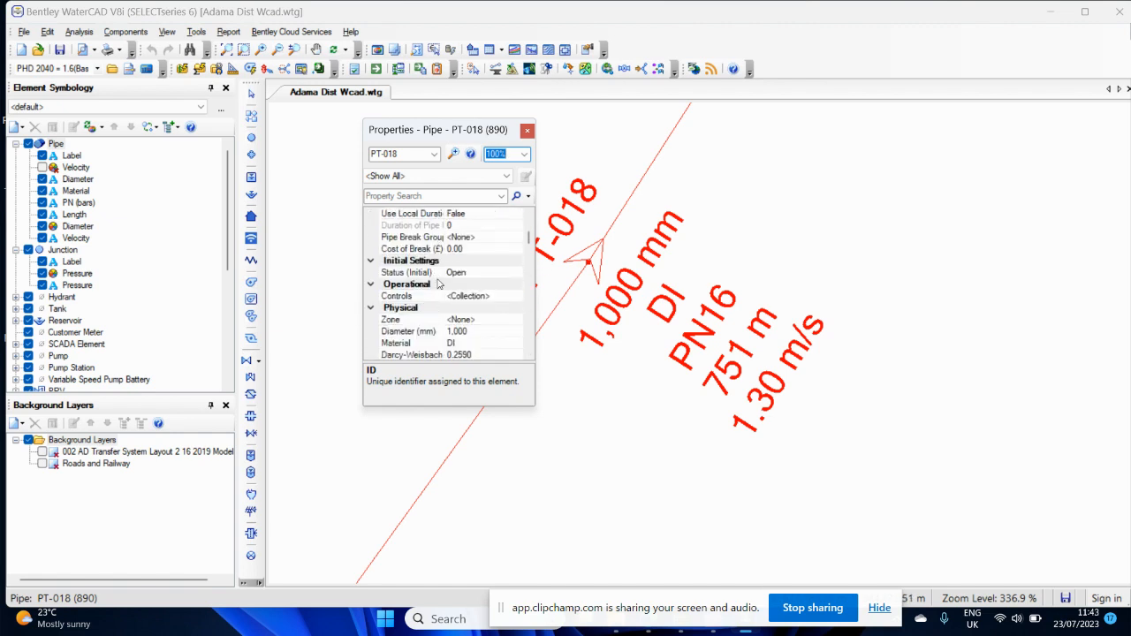
scroll(421, 308, "down", 1)
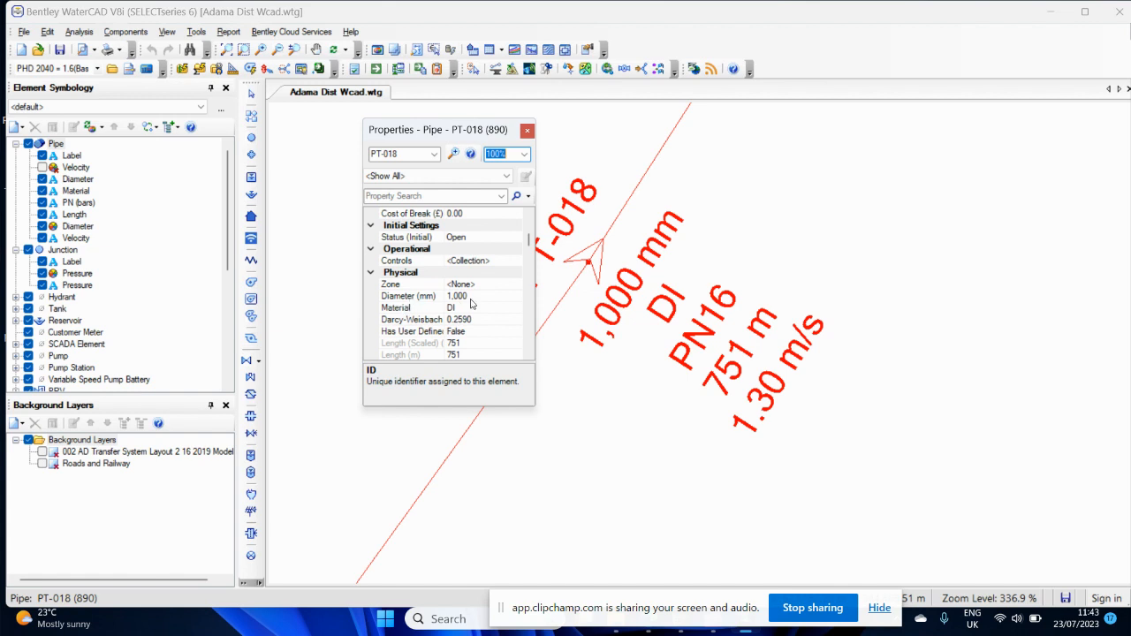
left_click(468, 298)
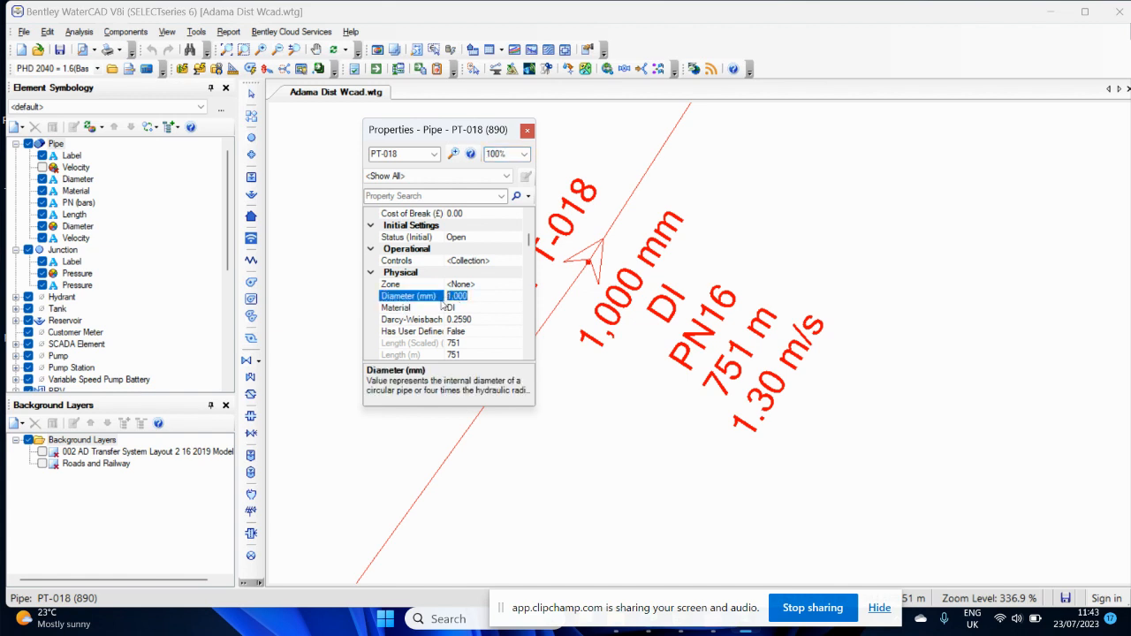
type("500")
key("Return")
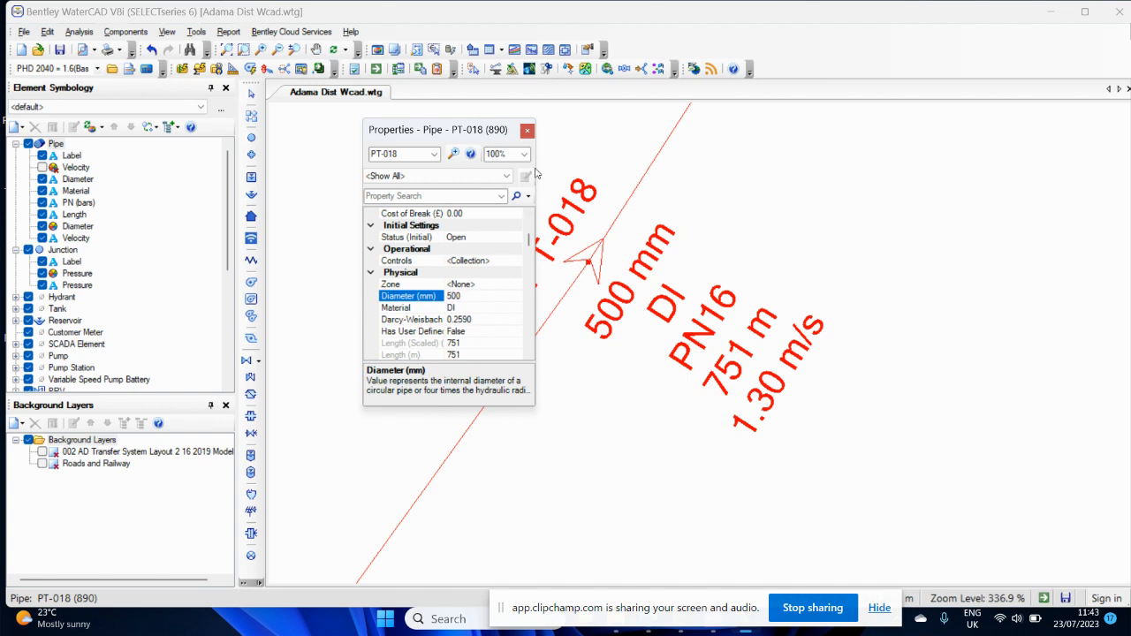
left_click(528, 131)
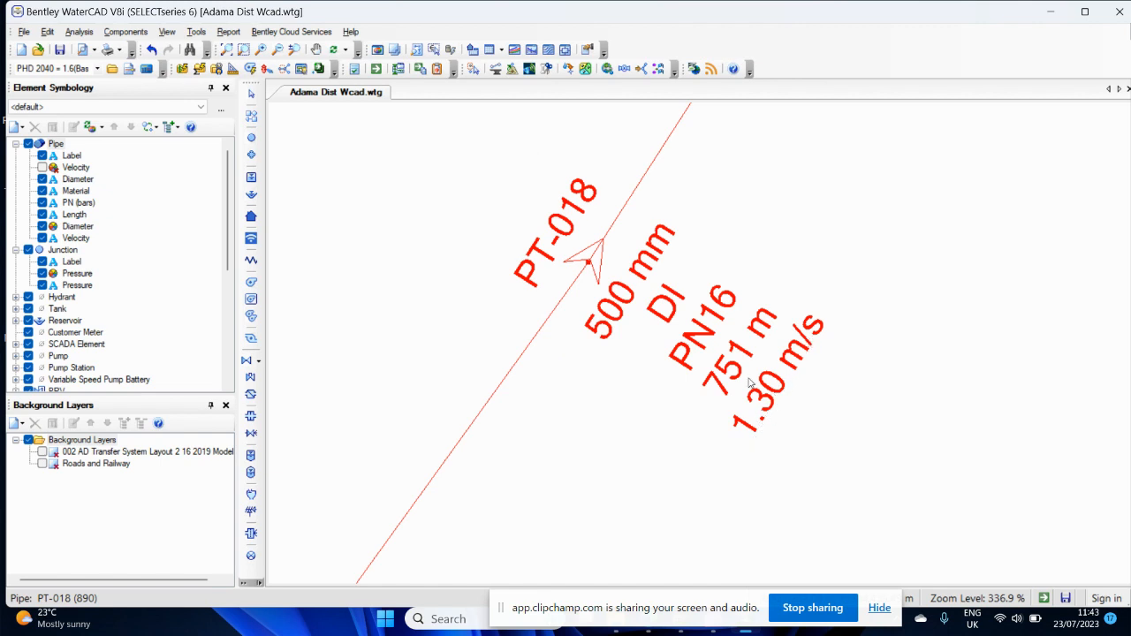
- Compute the PHD 2040 scenario with the reduced pipe diameter, close the calculation summary and inspect the velocity annotation of PT-018
left_click(376, 69)
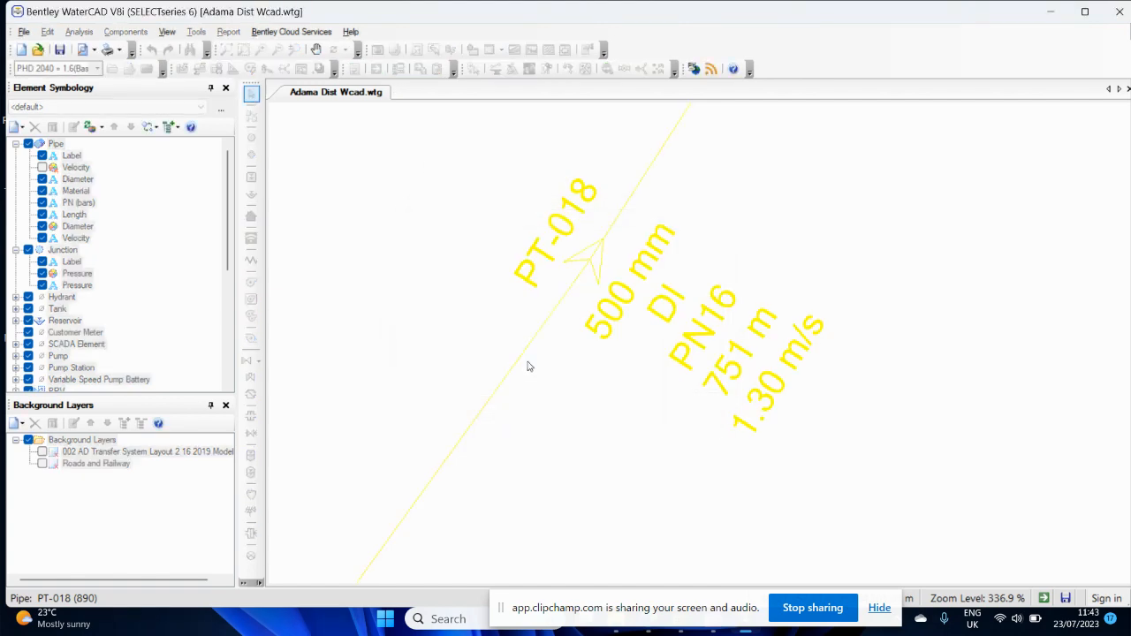
left_click(783, 117)
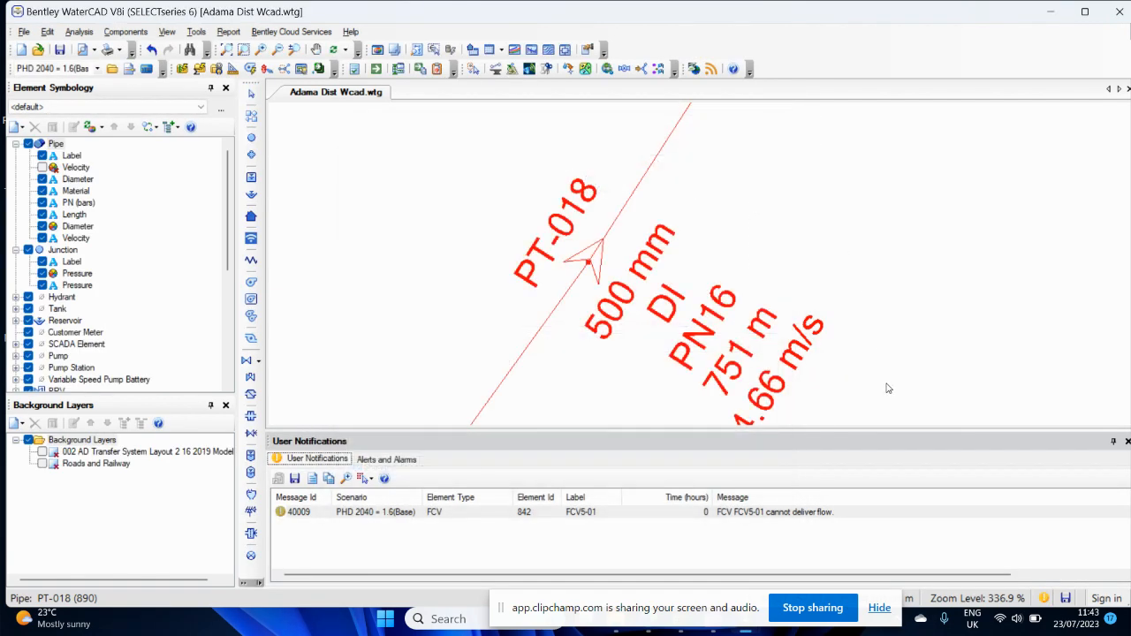
scroll(769, 353, "down", 1)
scroll(759, 366, "up", 2)
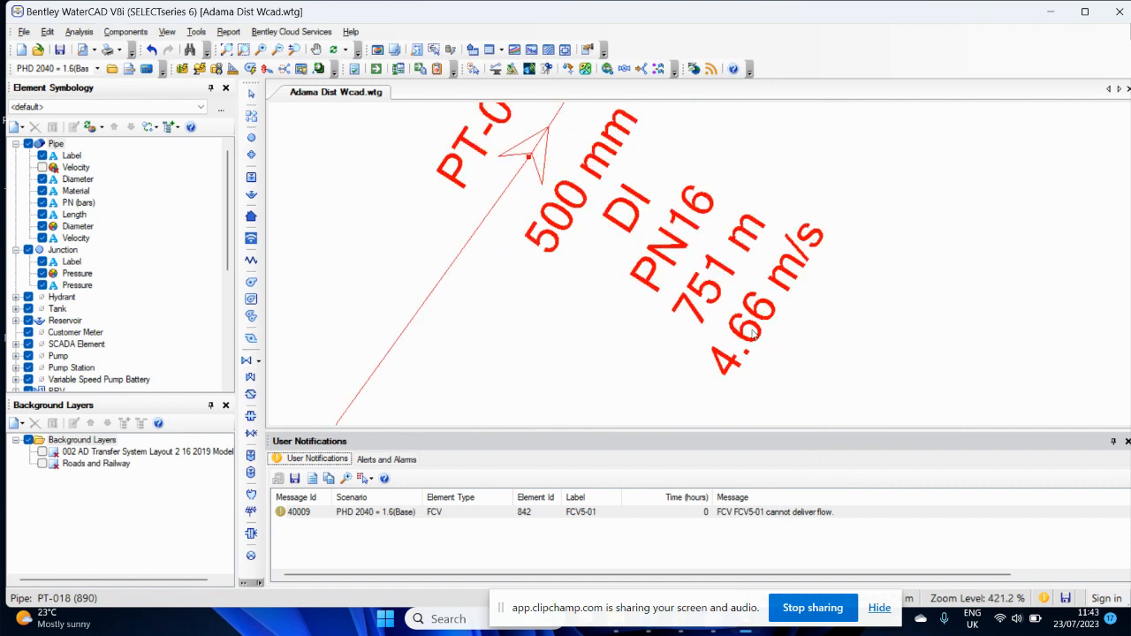
scroll(766, 352, "down", 1)
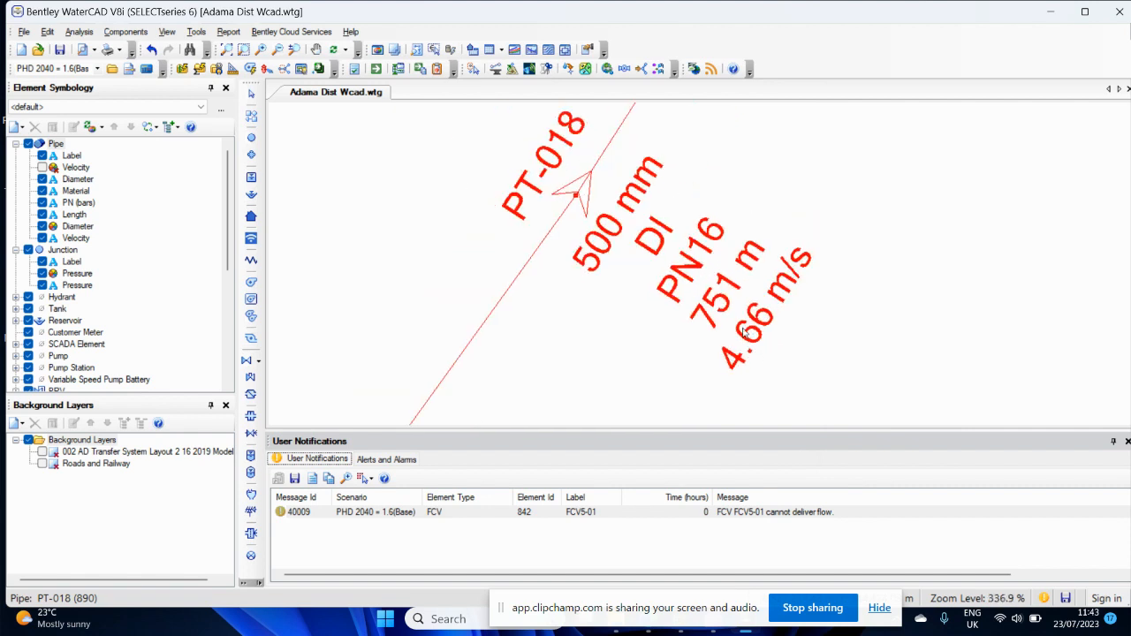
- Restore the diameter of pipe PT-018 to 1,000 mm in its properties and close them
double_click(576, 199)
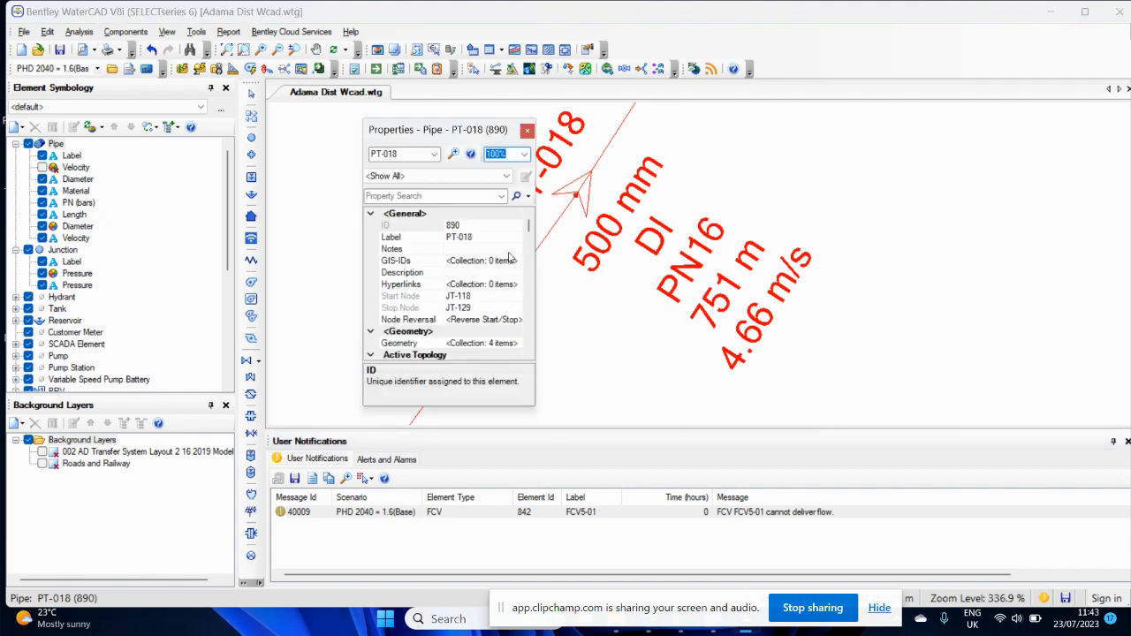
scroll(456, 294, "down", 3)
scroll(456, 291, "down", 2)
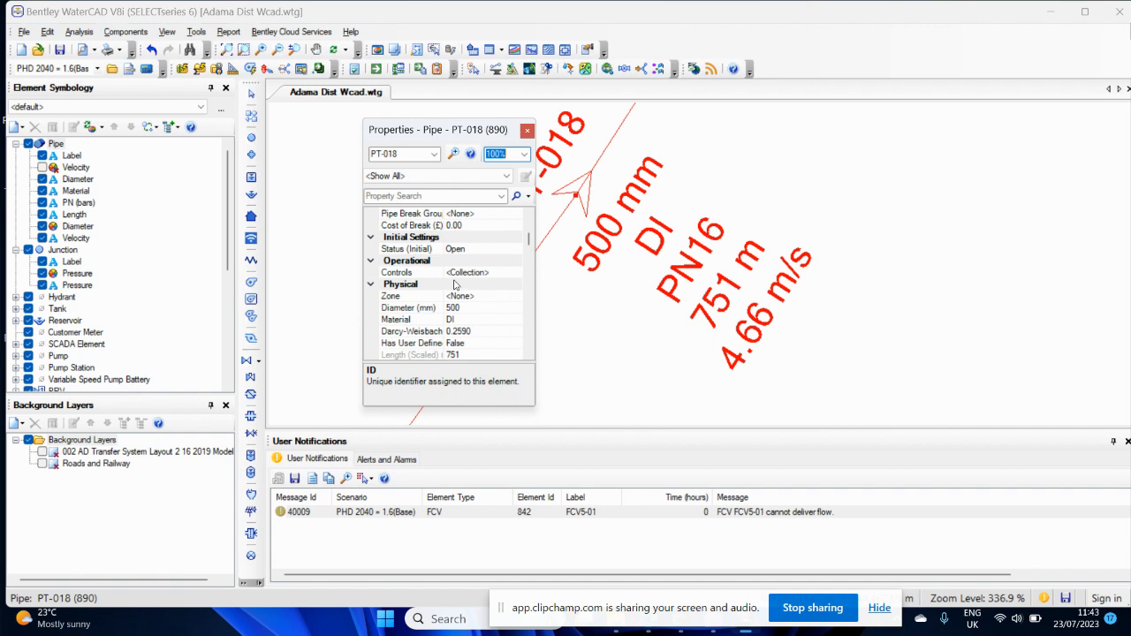
left_click(457, 308)
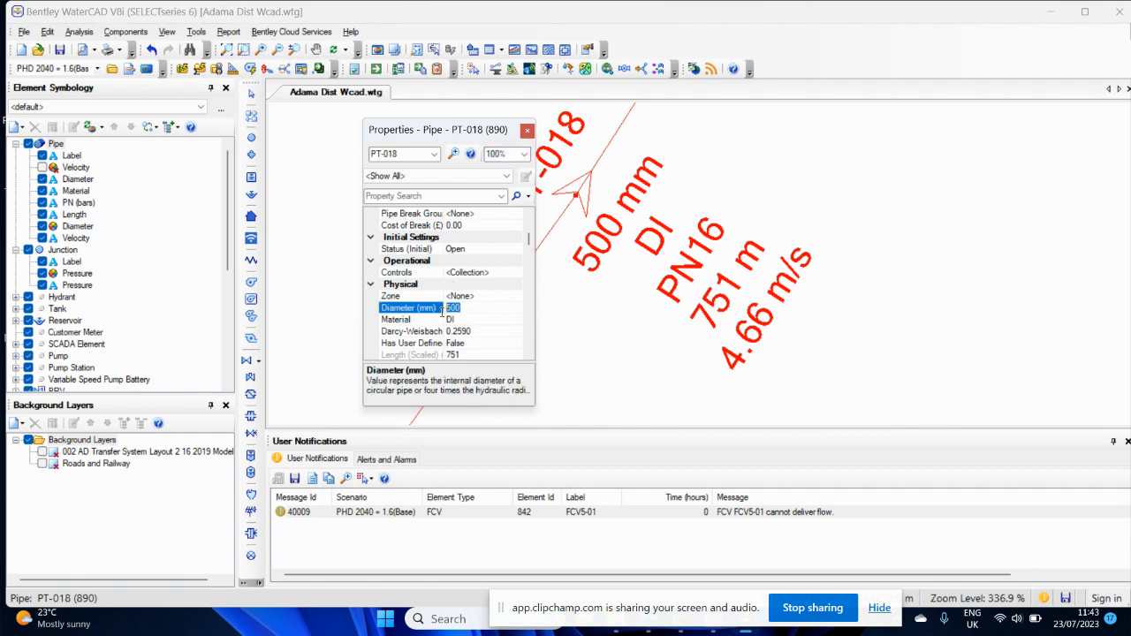
type("1,0")
type("000")
key("Return")
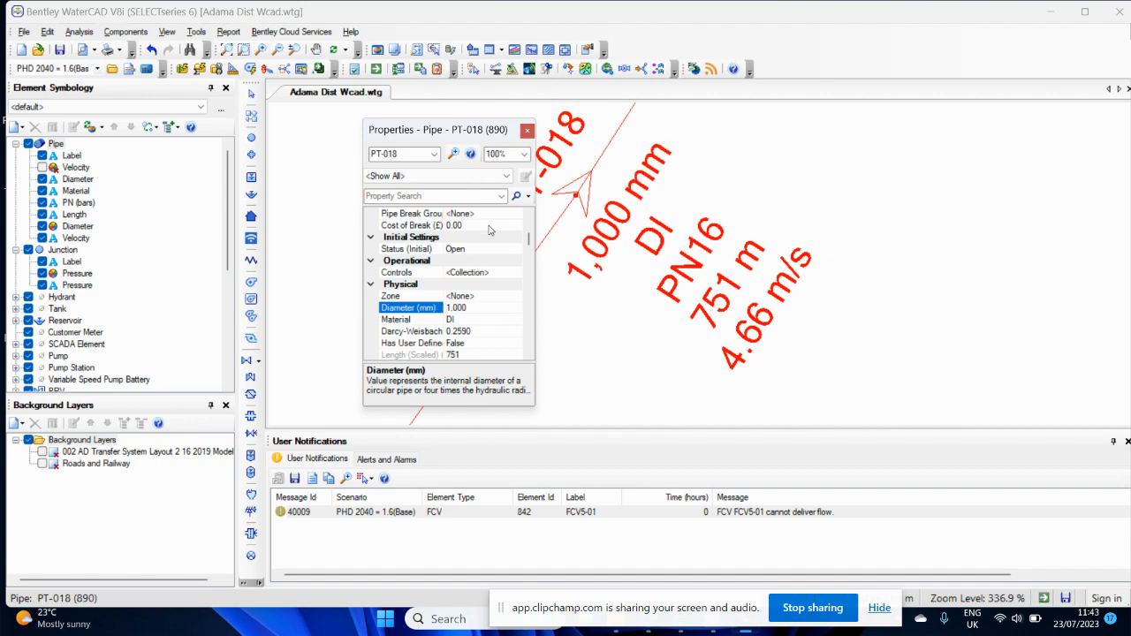
left_click(527, 130)
- Recompute the PHD 2040 scenario for the whole network with the restored pipe diameter and close the calculation summary
scroll(616, 250, "down", 5)
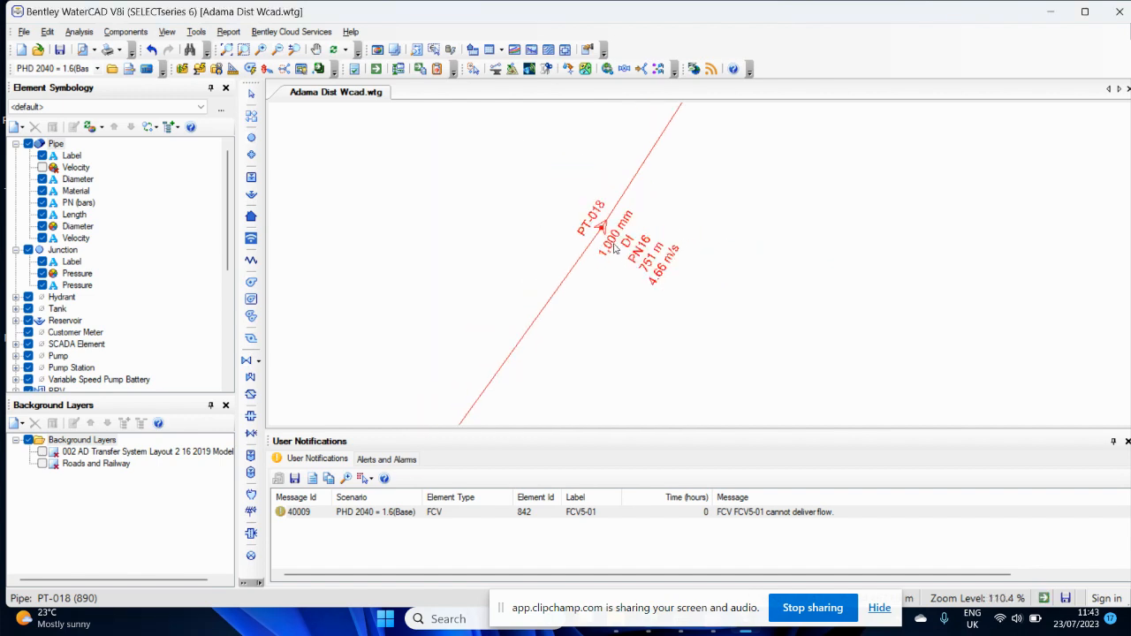
scroll(616, 250, "down", 15)
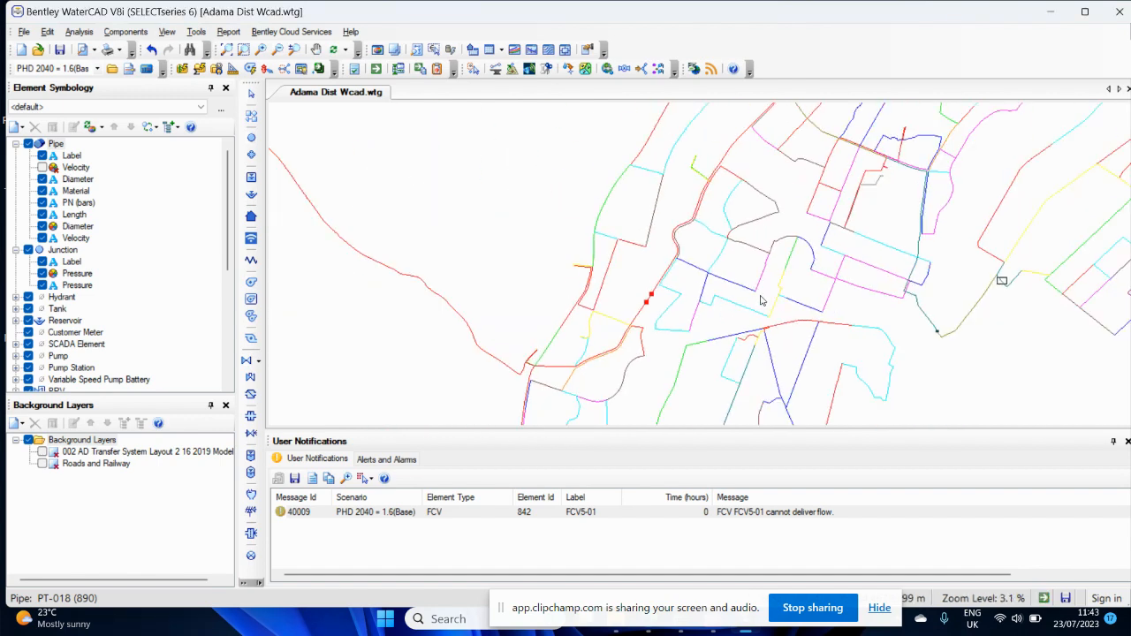
scroll(760, 301, "down", 3)
scroll(750, 287, "up", 2)
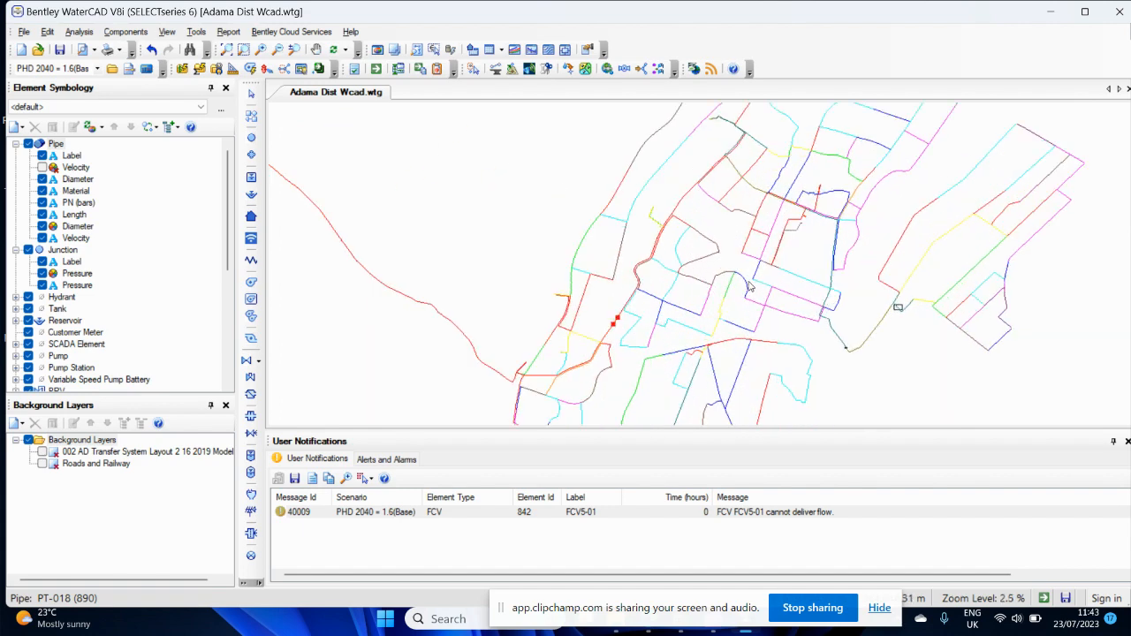
scroll(750, 287, "down", 4)
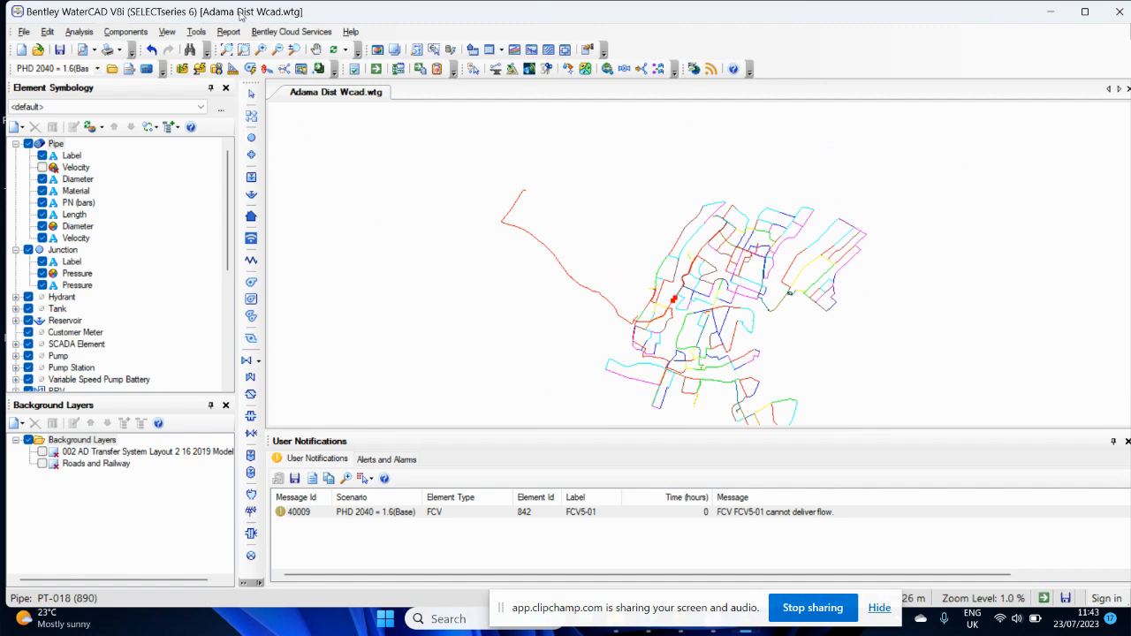
left_click(378, 72)
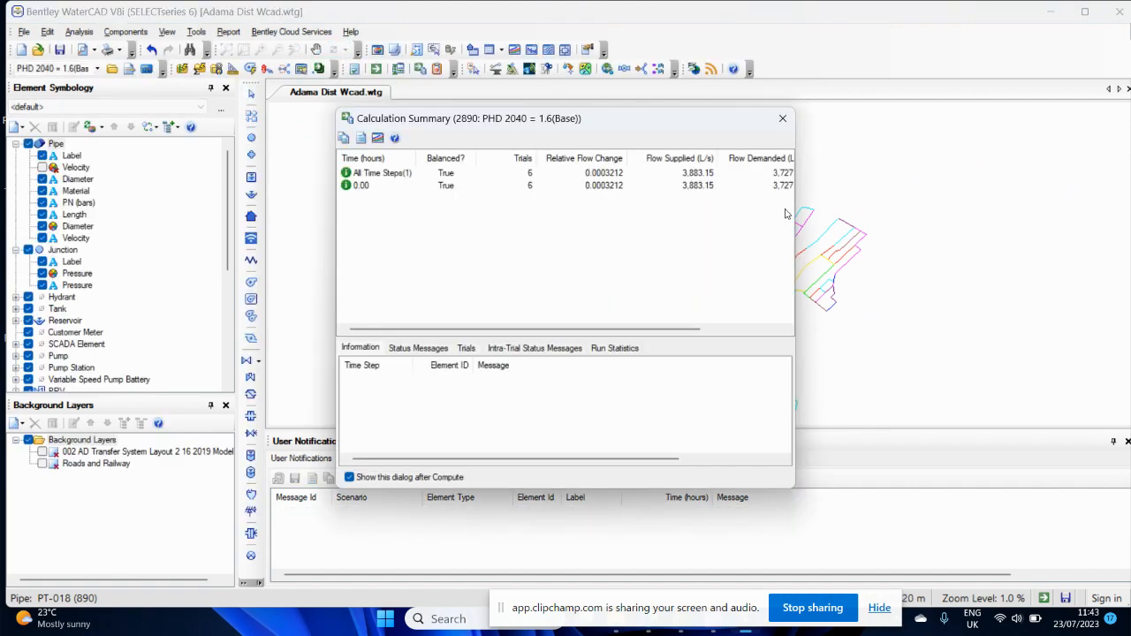
left_click(783, 118)
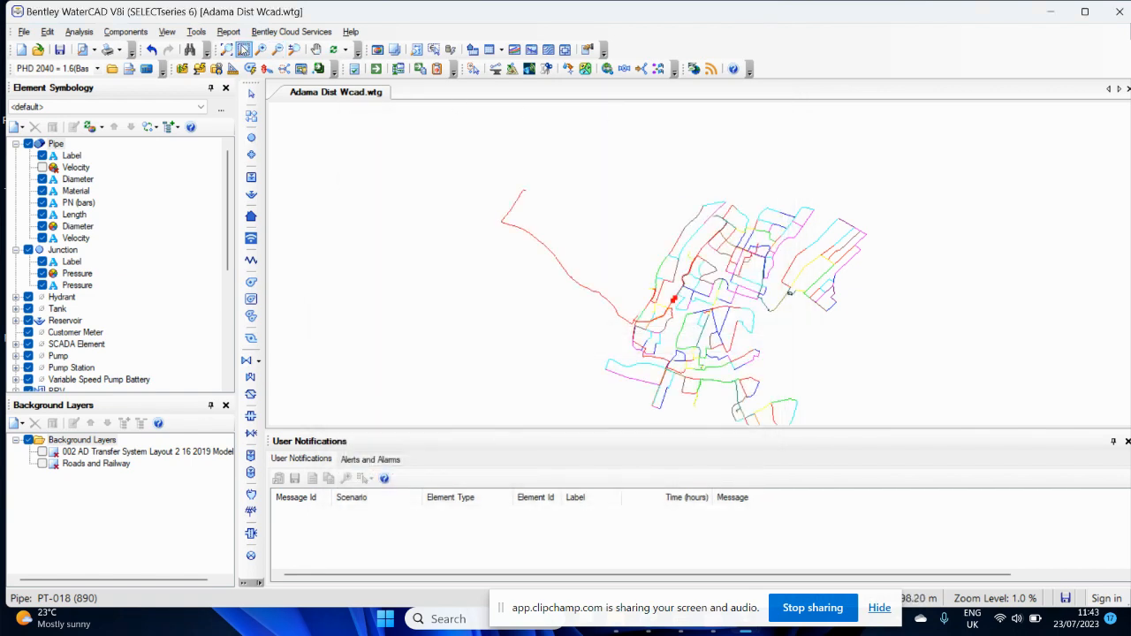
- Generate the pipe element table at full window size, review the flow, velocity and headloss gradient of the pipes, and close it
left_click(228, 32)
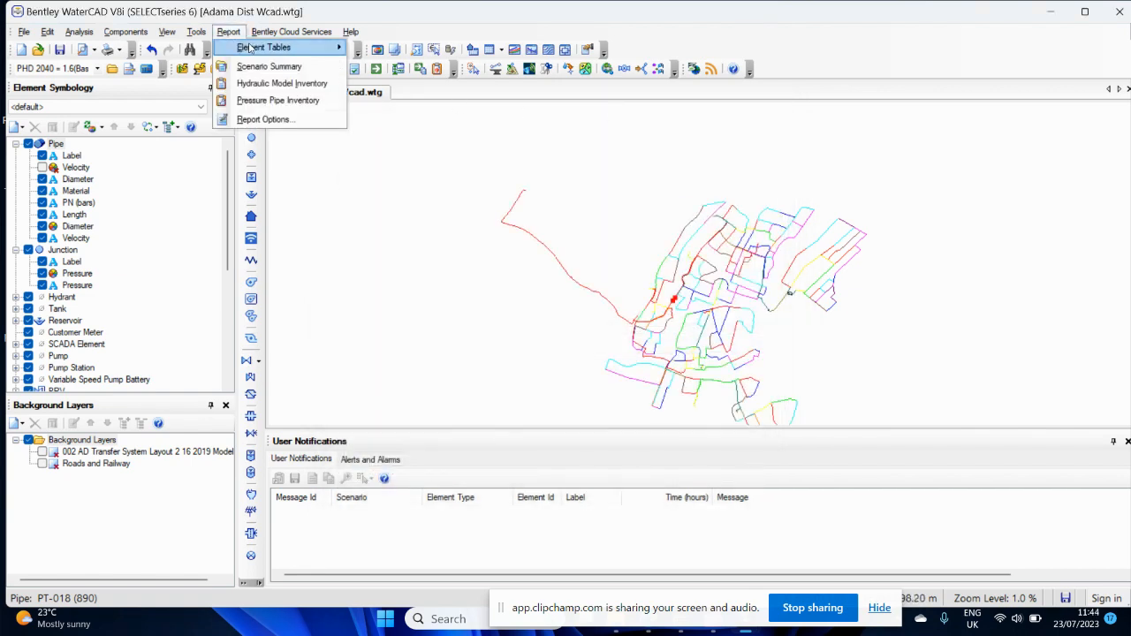
mouse_move(265, 47)
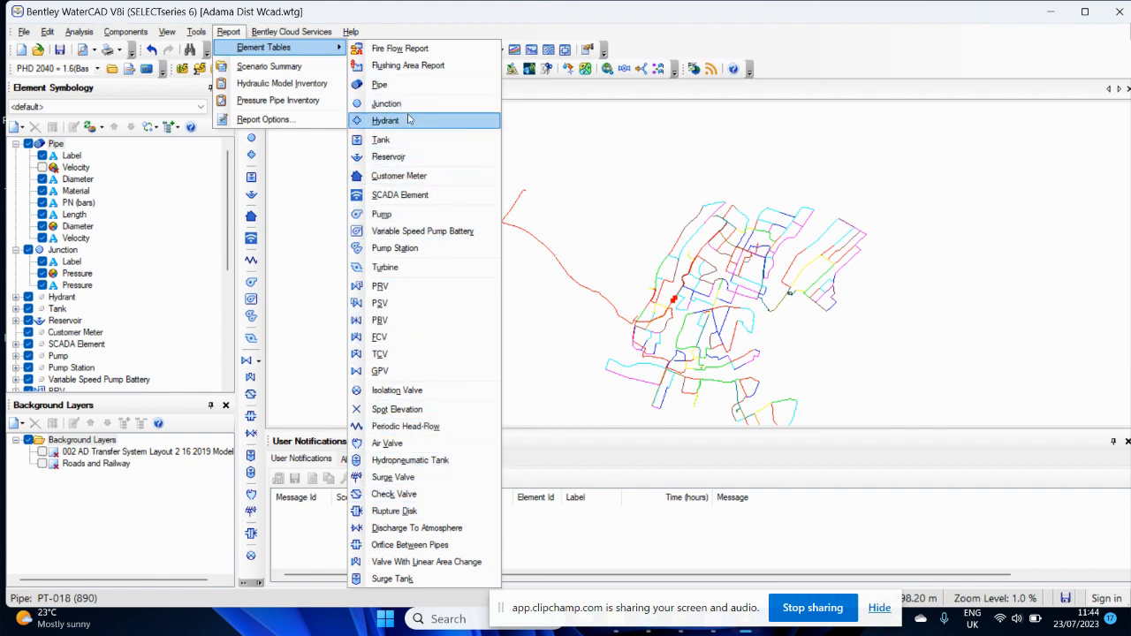
left_click(392, 85)
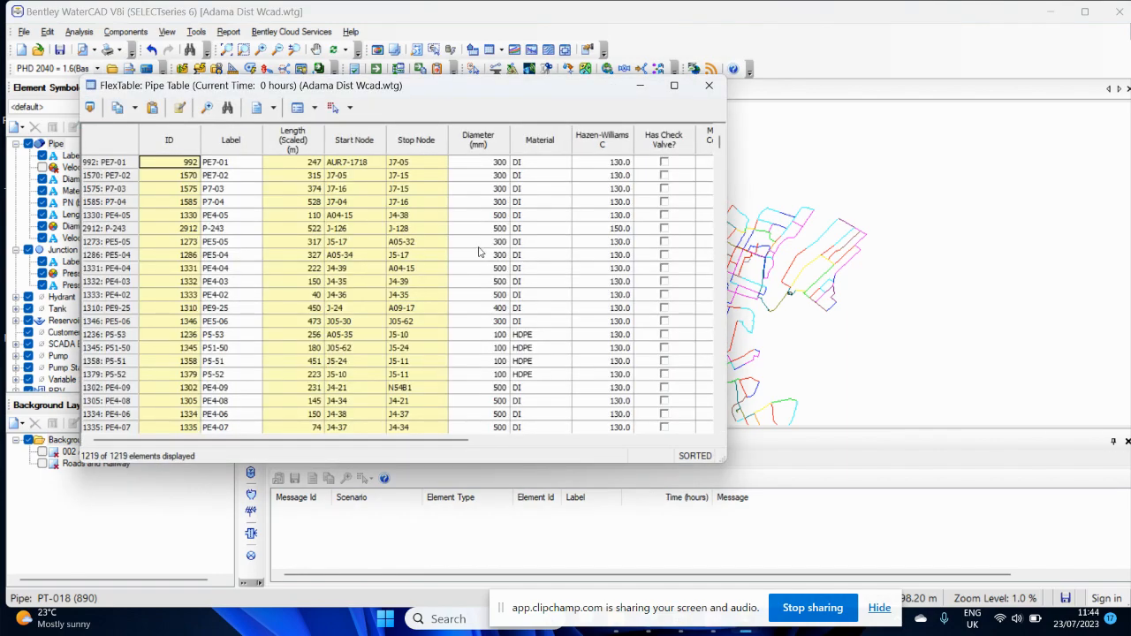
left_click(673, 85)
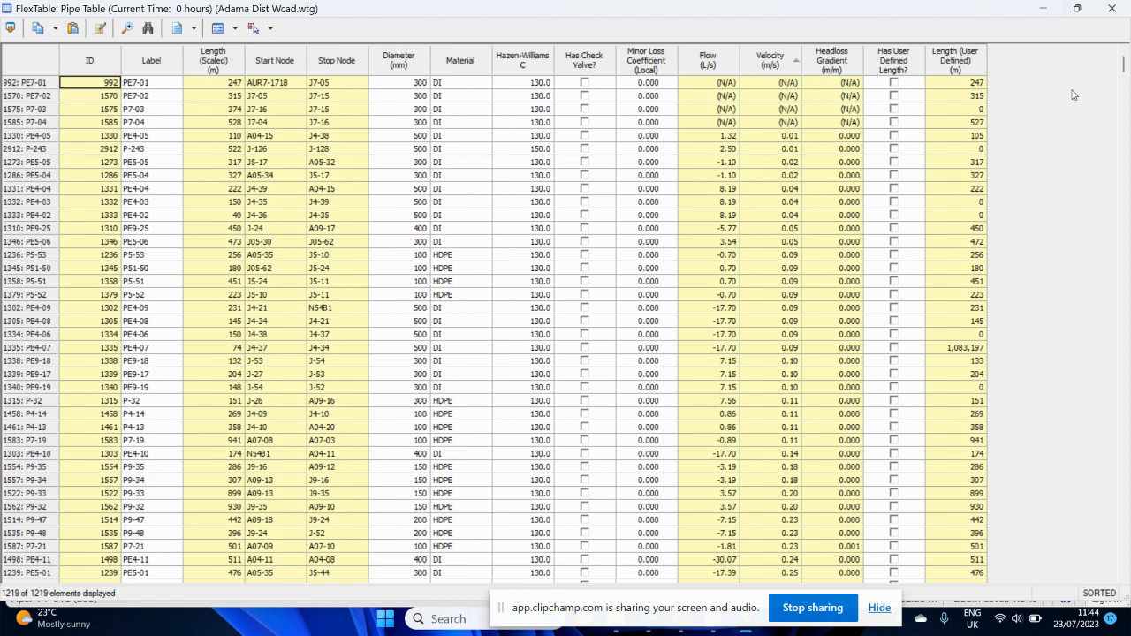
left_click(1114, 9)
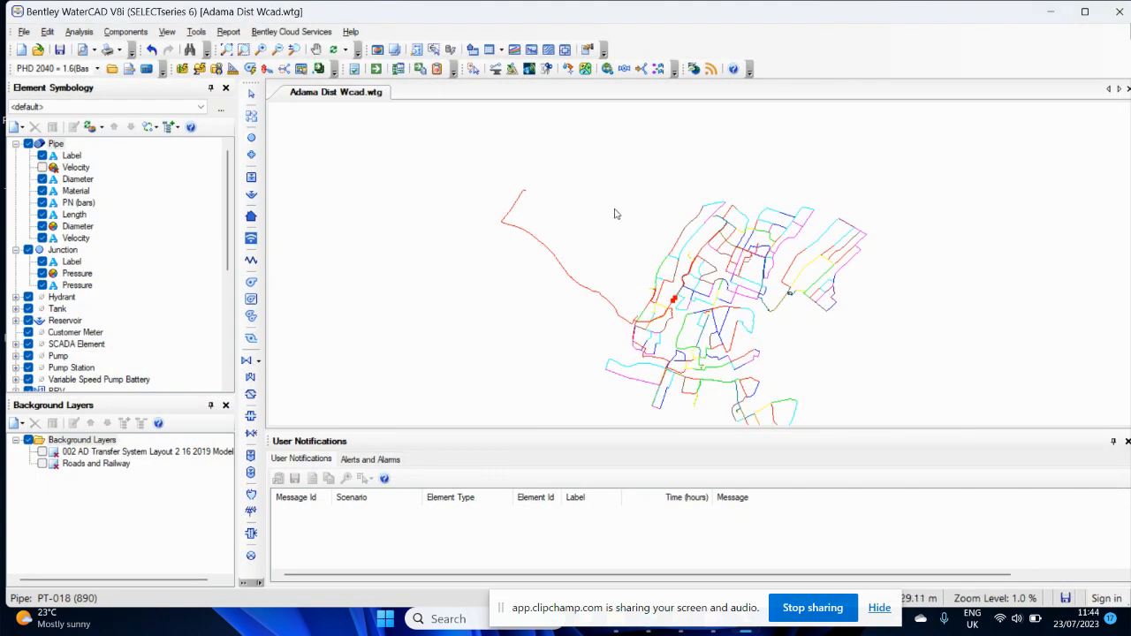
- Generate the junction element table at full window size and sort its pressure column in descending order
left_click(229, 32)
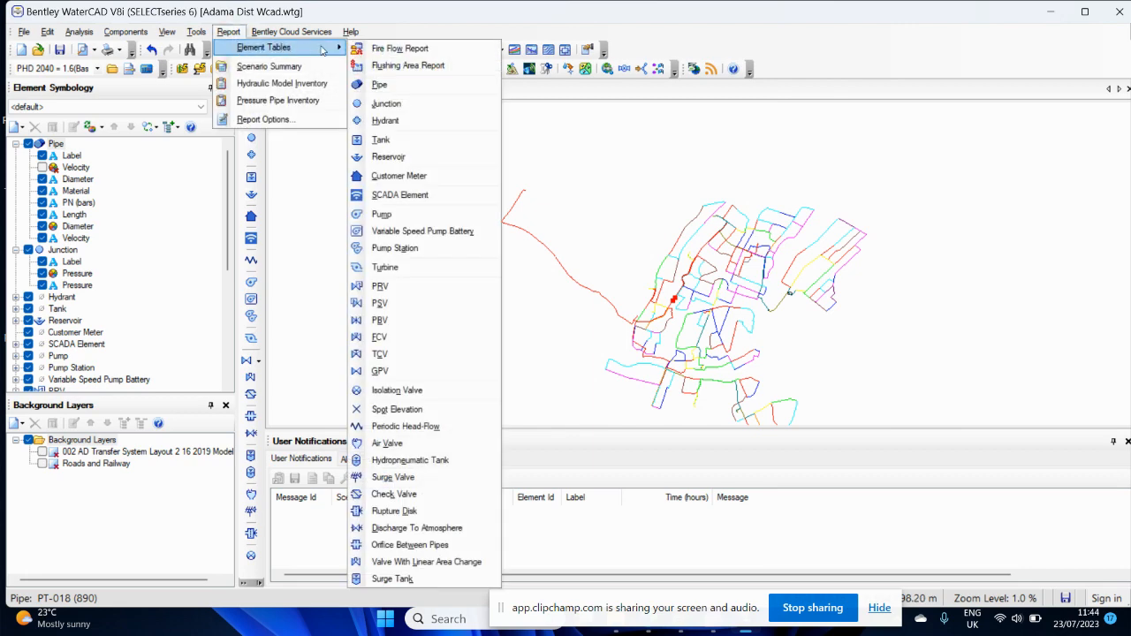
left_click(389, 102)
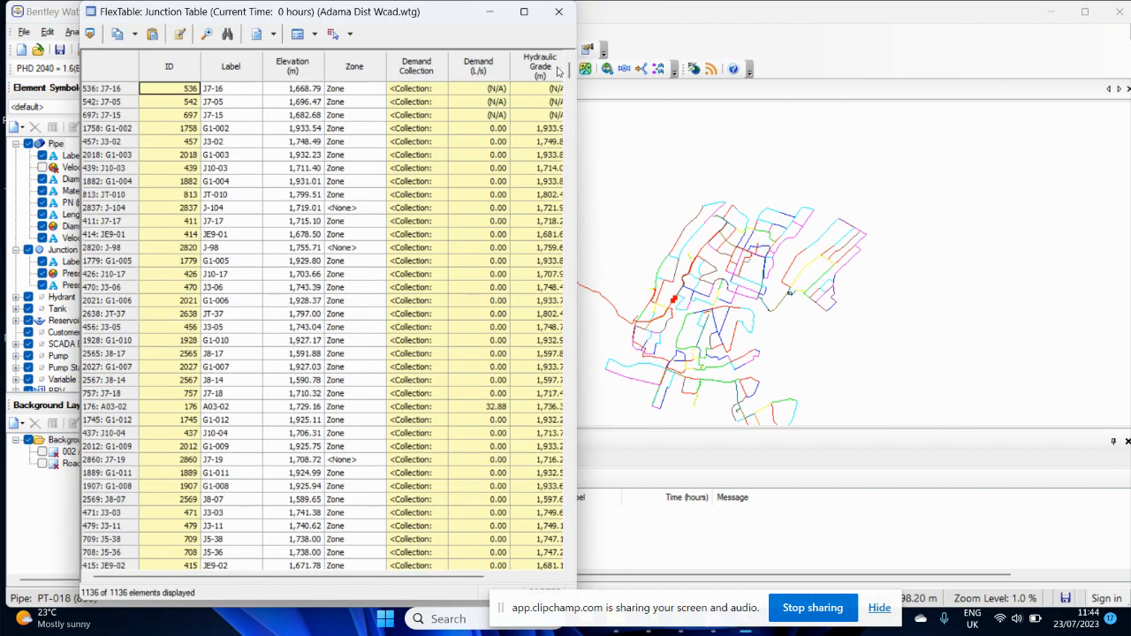
left_click(524, 12)
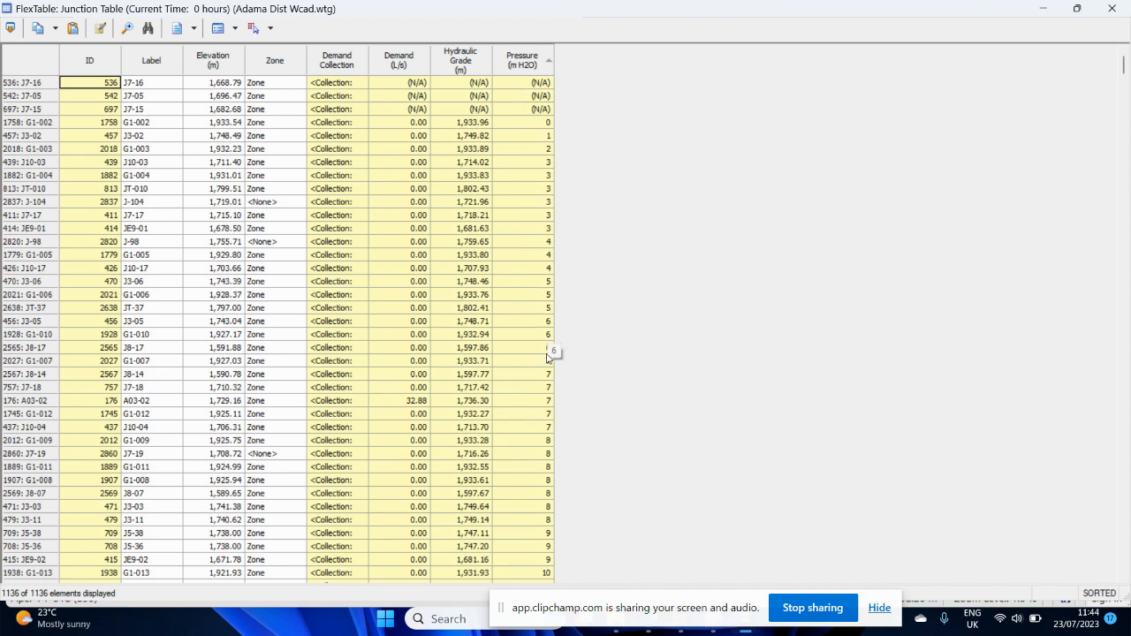
right_click(522, 63)
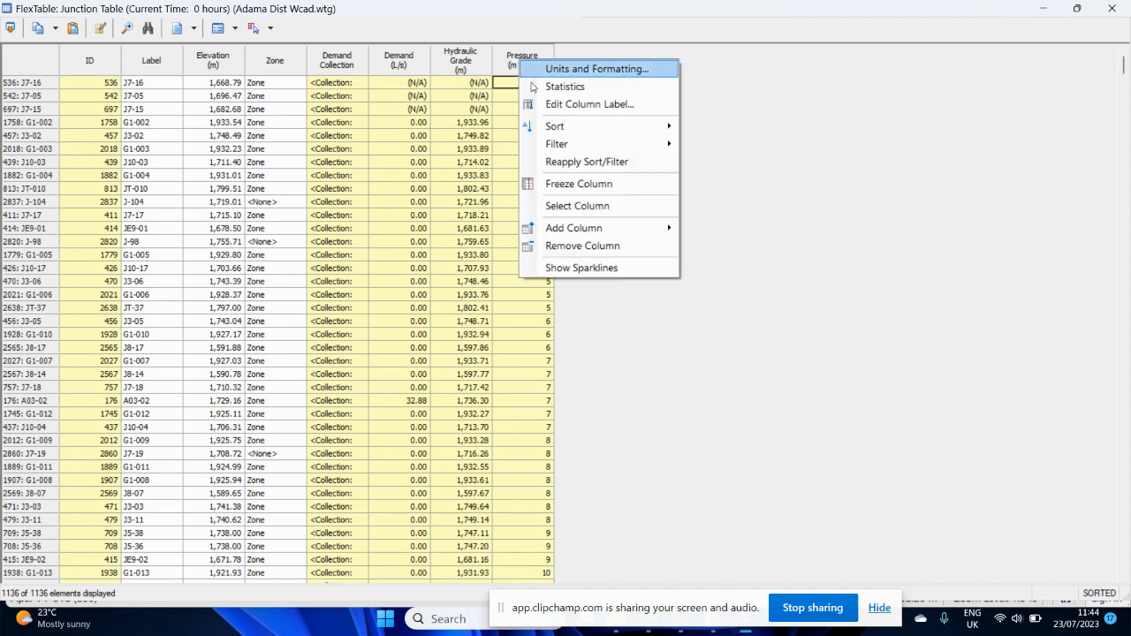
mouse_move(659, 129)
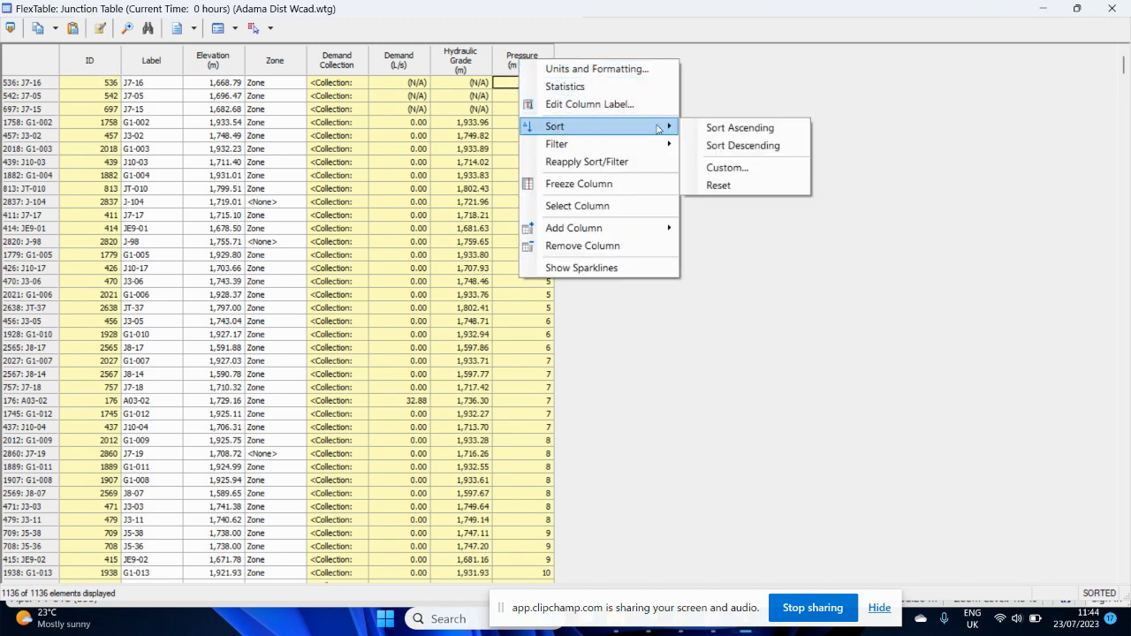
left_click(734, 145)
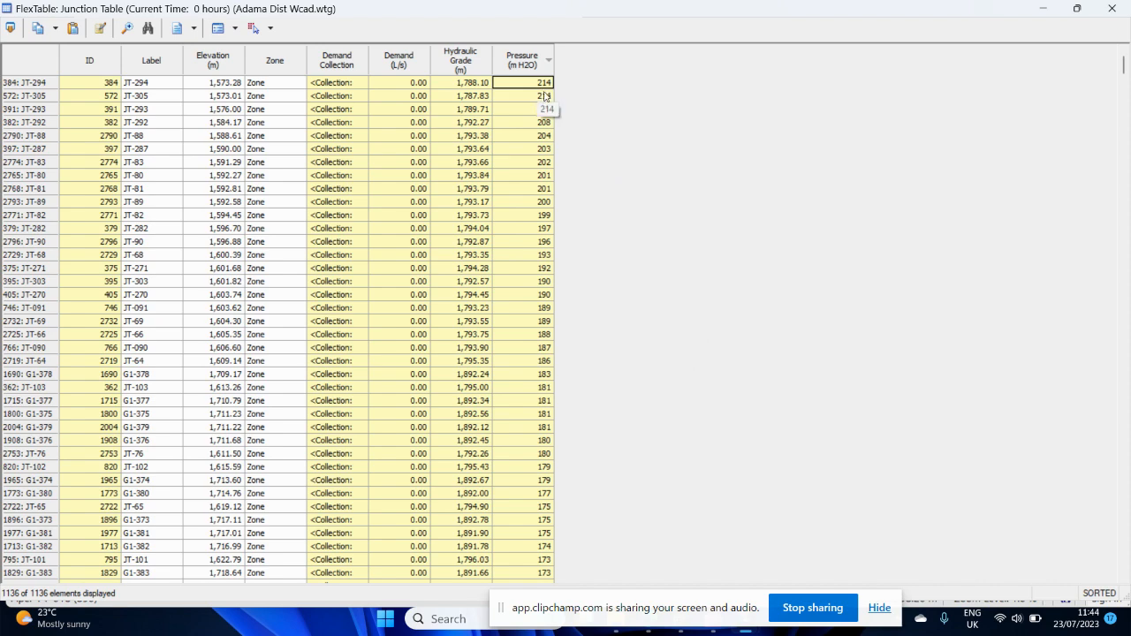
- Review the highest junction pressures in the sorted junction table and close the table
scroll(542, 88, "down", 5)
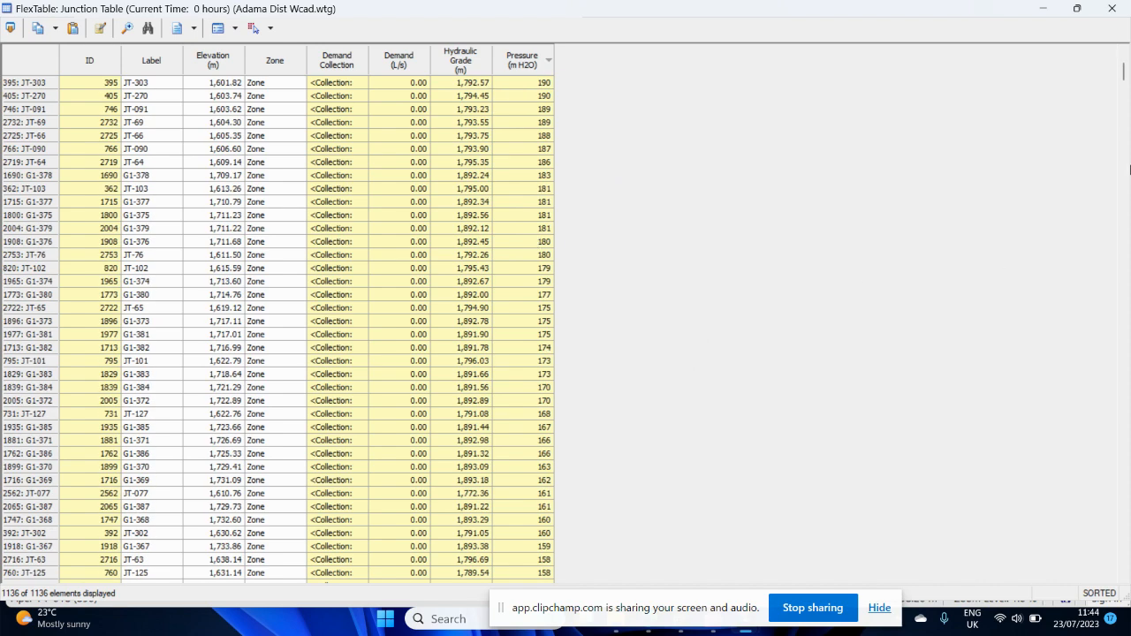
mouse_move(1123, 73)
left_mouse_down()
mouse_move(1123, 298)
mouse_move(1123, 72)
left_mouse_up()
scroll(449, 562, "down", 1)
scroll(504, 495, "down", 20)
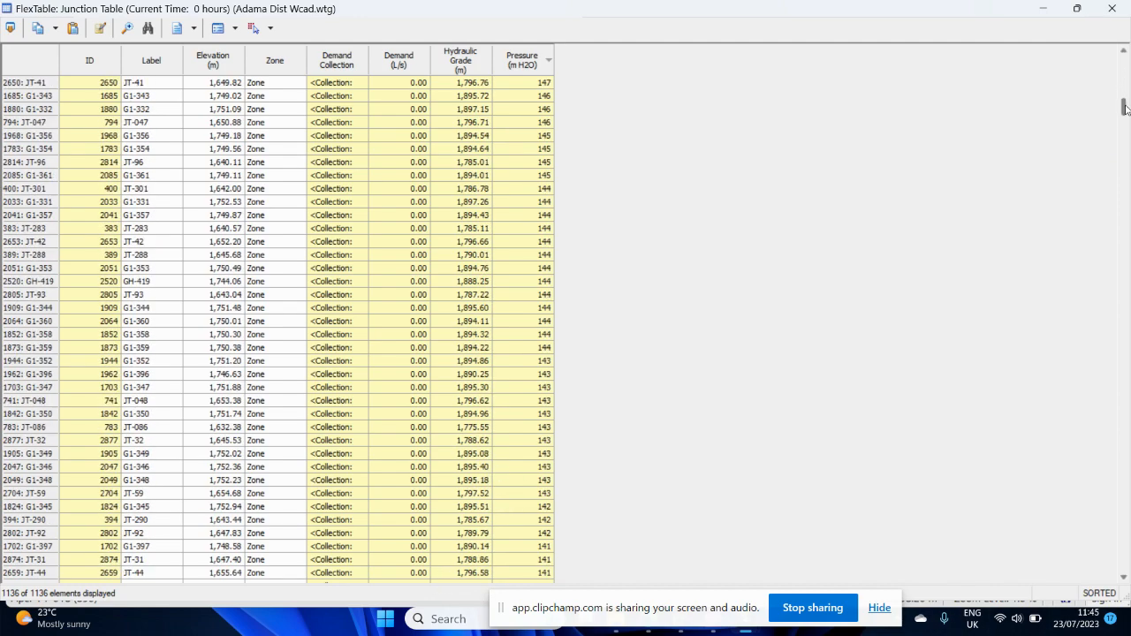
mouse_move(1126, 104)
left_mouse_down()
mouse_move(1126, 371)
mouse_move(1126, 104)
left_mouse_up()
scroll(389, 336, "up", 15)
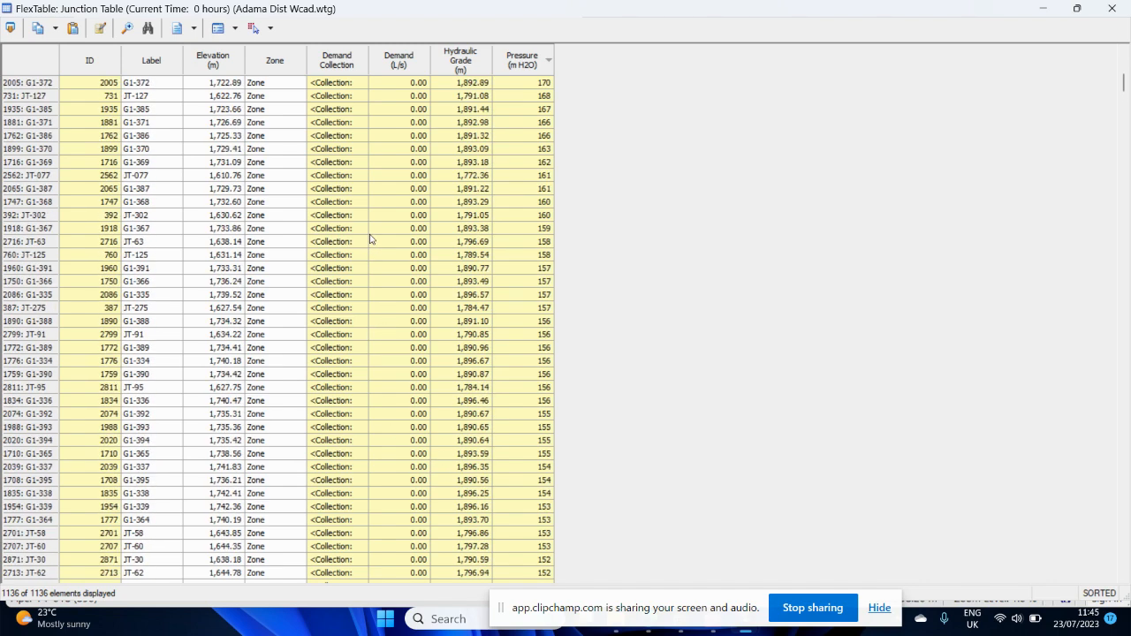
scroll(372, 239, "up", 15)
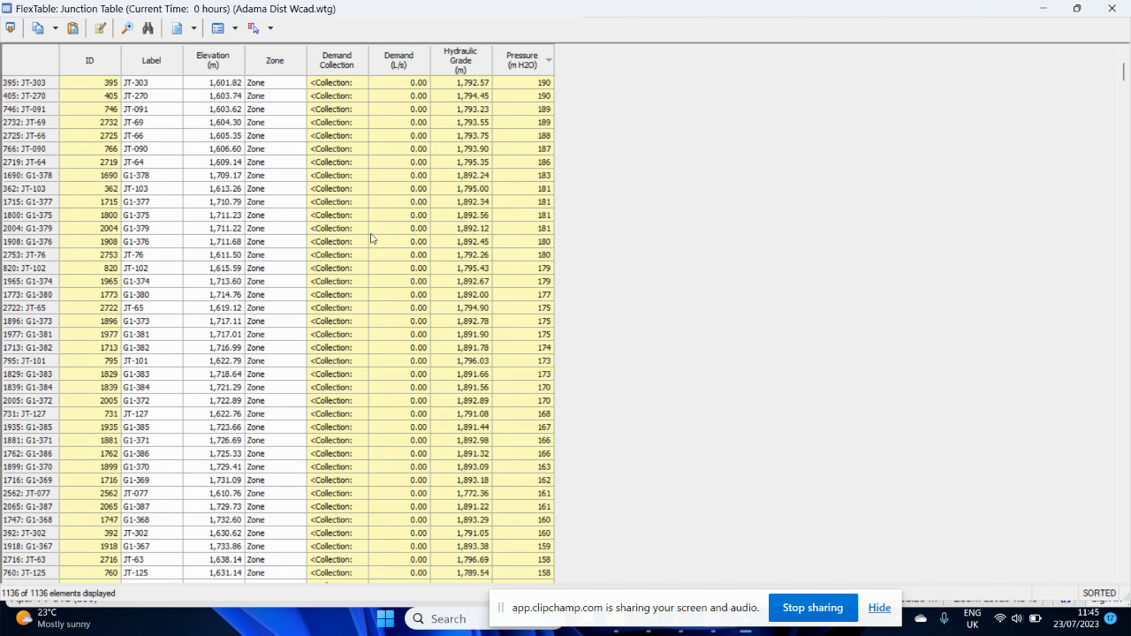
left_click(1112, 8)
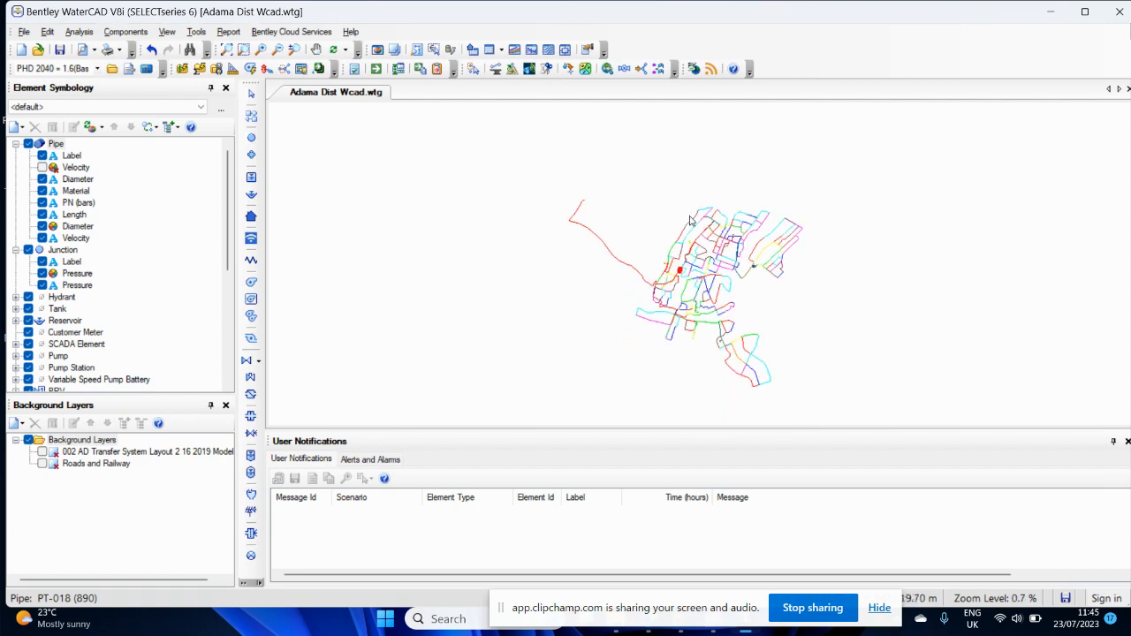
- Inspect the pressure annotation of junction J4-23 in the network drawing, finishing with the whole network in view
scroll(694, 223, "up", 5)
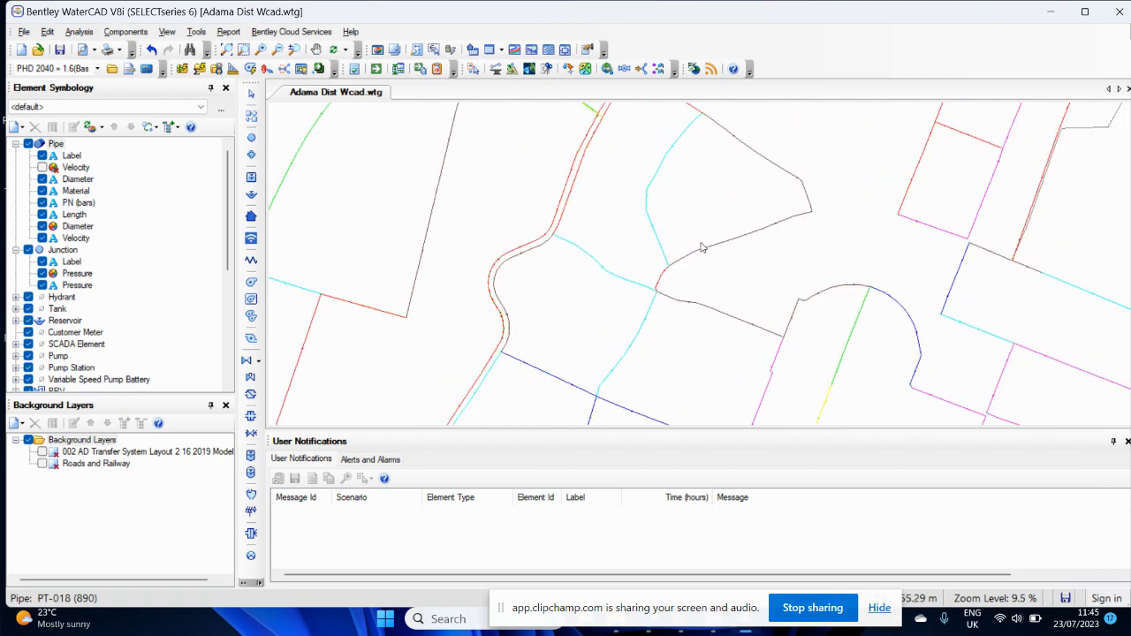
scroll(702, 246, "up", 2)
scroll(714, 294, "up", 3)
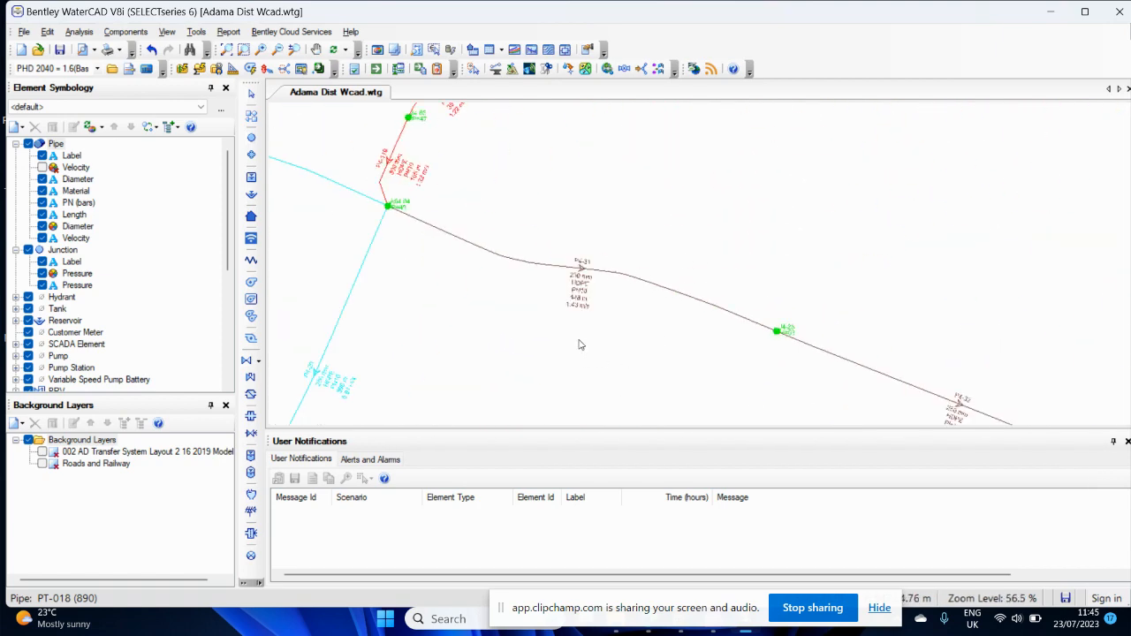
scroll(579, 345, "up", 3)
scroll(875, 323, "down", 4)
scroll(915, 305, "up", 4)
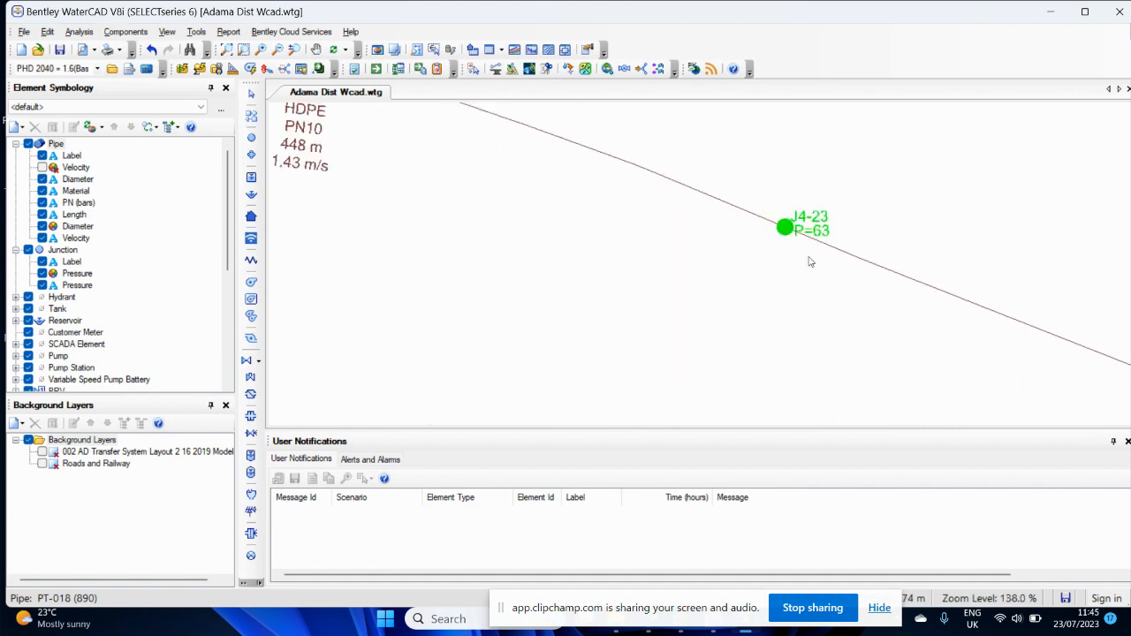
scroll(800, 192, "up", 4)
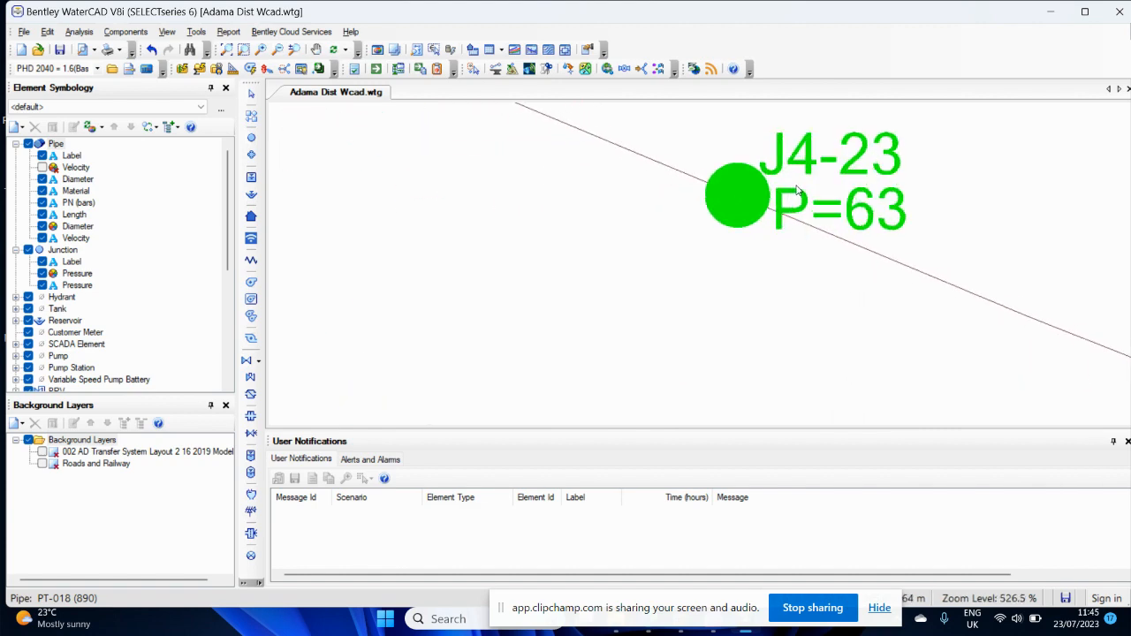
scroll(847, 190, "down", 15)
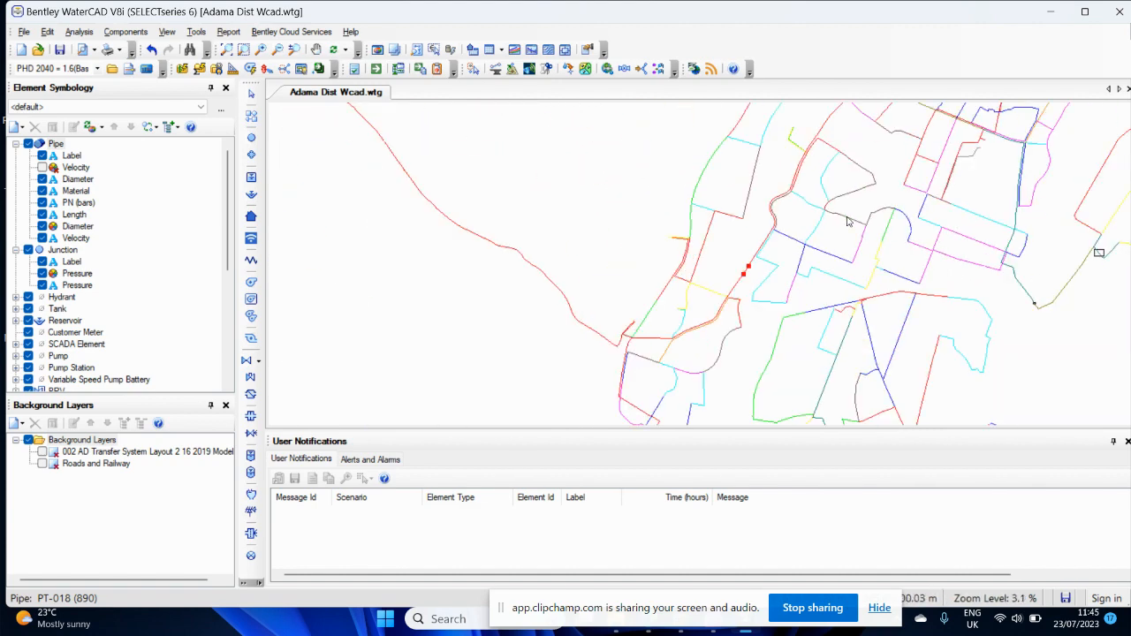
scroll(846, 221, "down", 3)
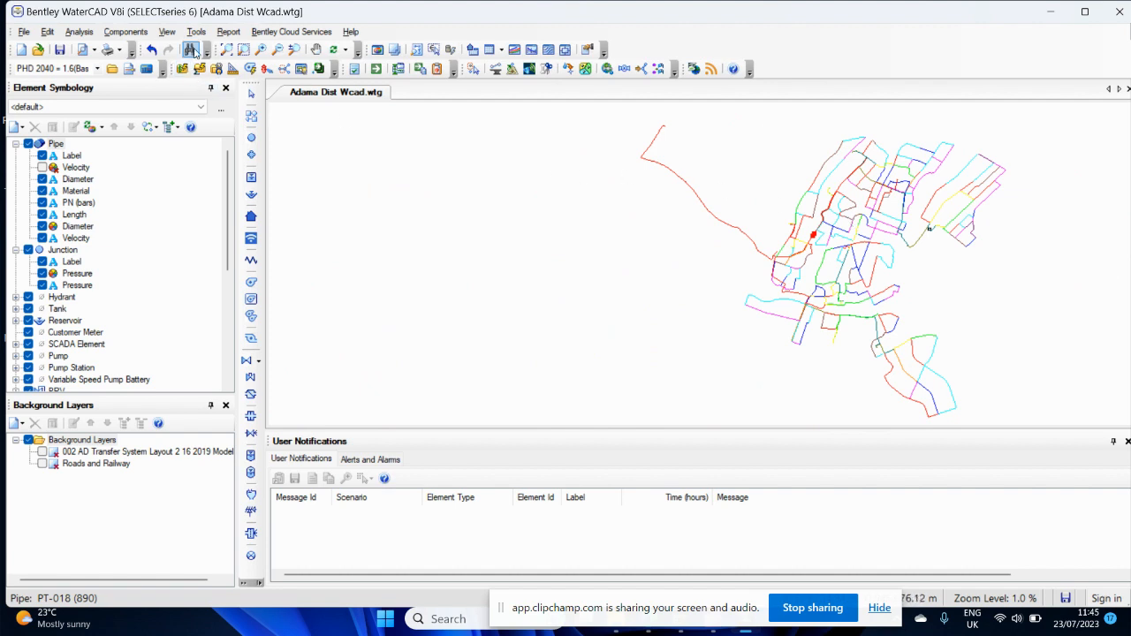
- Find junction J4-23 by its label through the element properties, inspect it in the drawing and close the properties
left_click(190, 50)
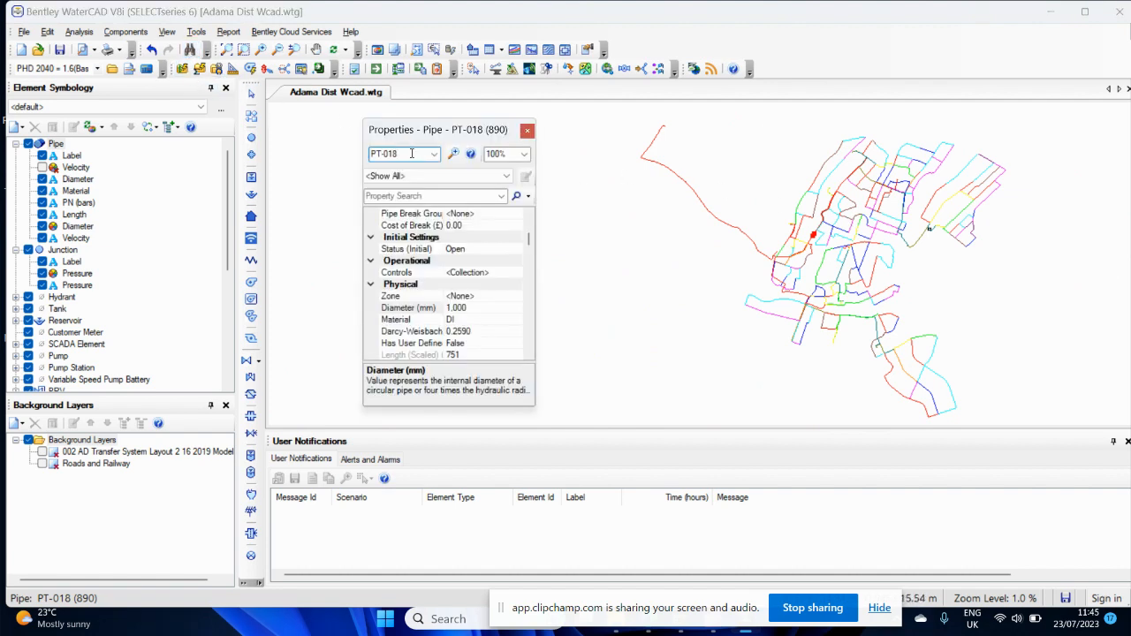
left_click_drag(416, 153, 365, 157)
key("BackSpace")
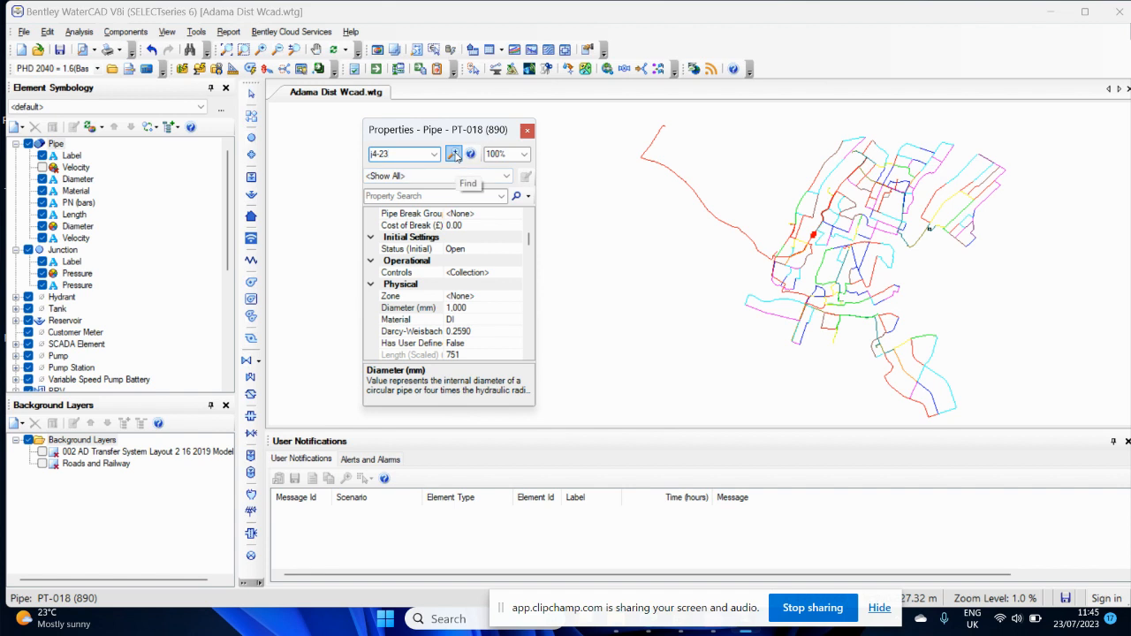
left_click(454, 154)
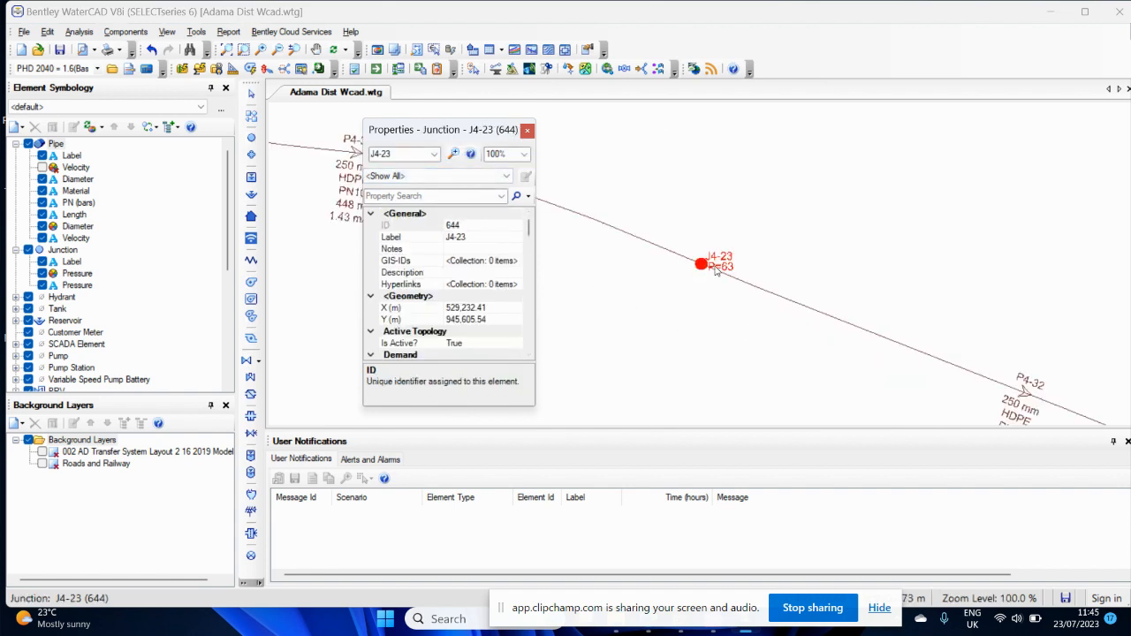
scroll(716, 269, "up", 3)
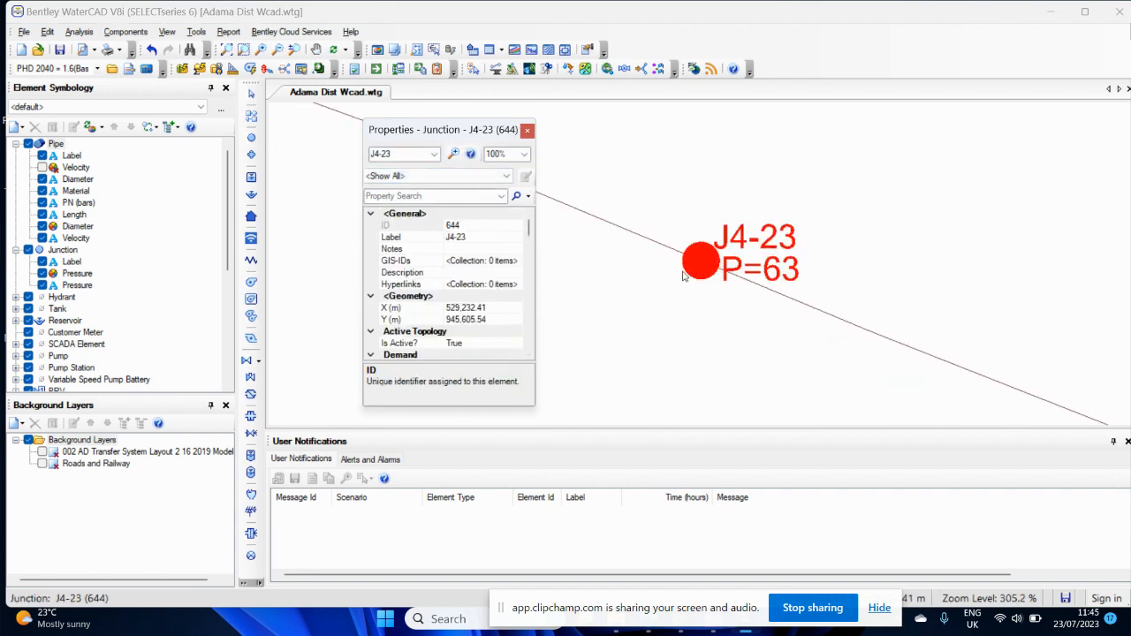
left_click(527, 131)
scroll(614, 240, "down", 15)
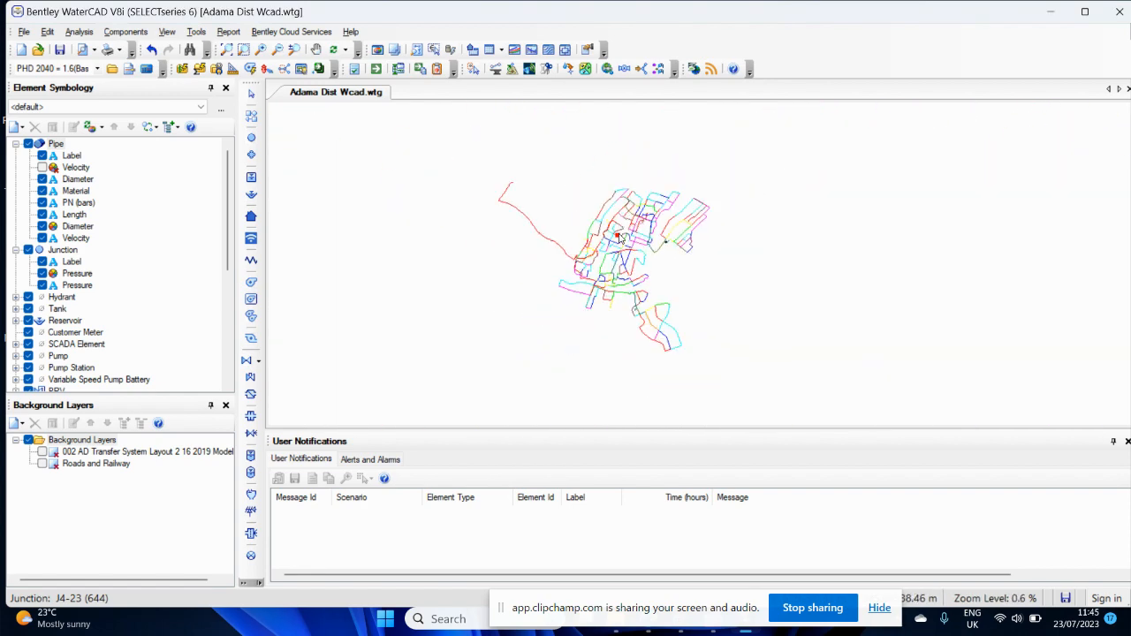
scroll(621, 238, "up", 3)
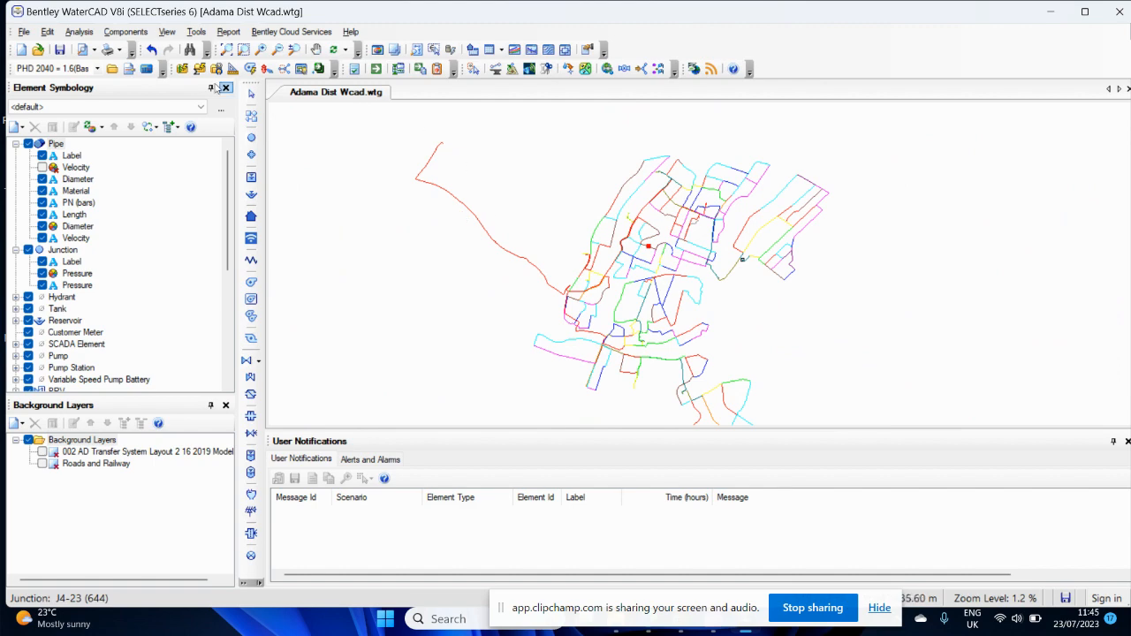
- Exit the program without saving the changes to the Adama Dist Wcad.wtg hydraulic model
left_click(25, 33)
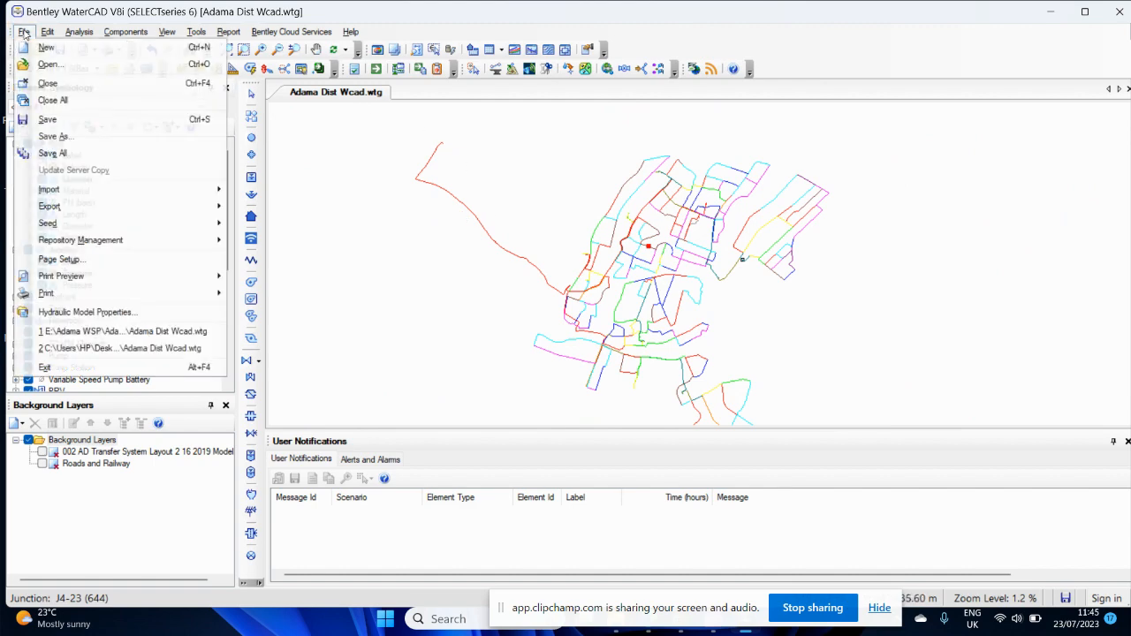
left_click(51, 368)
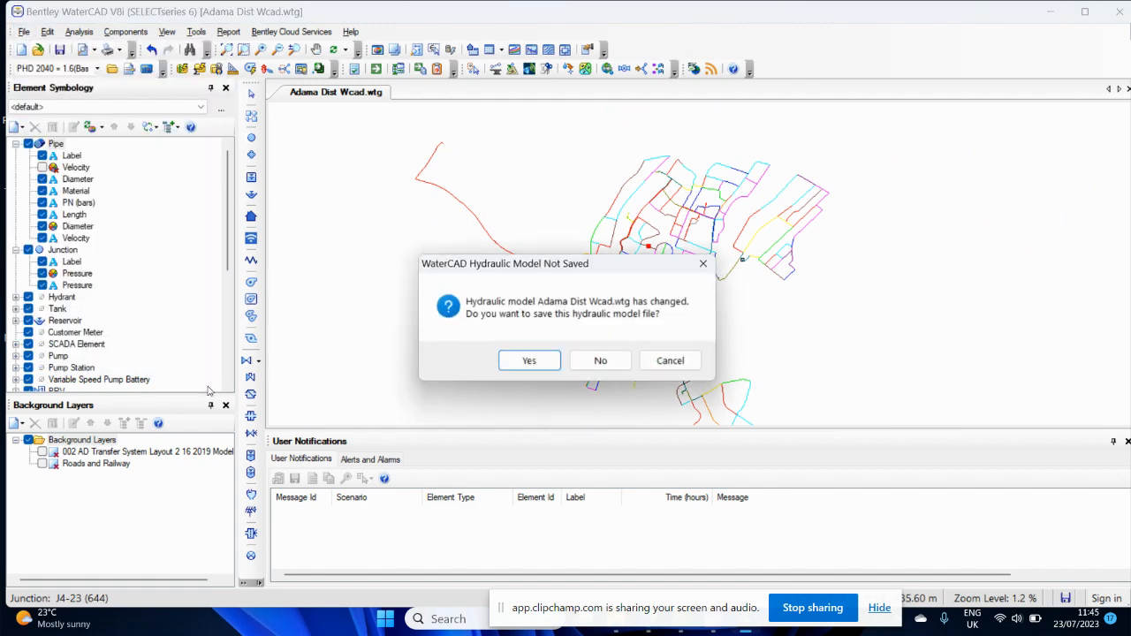
left_click(599, 361)
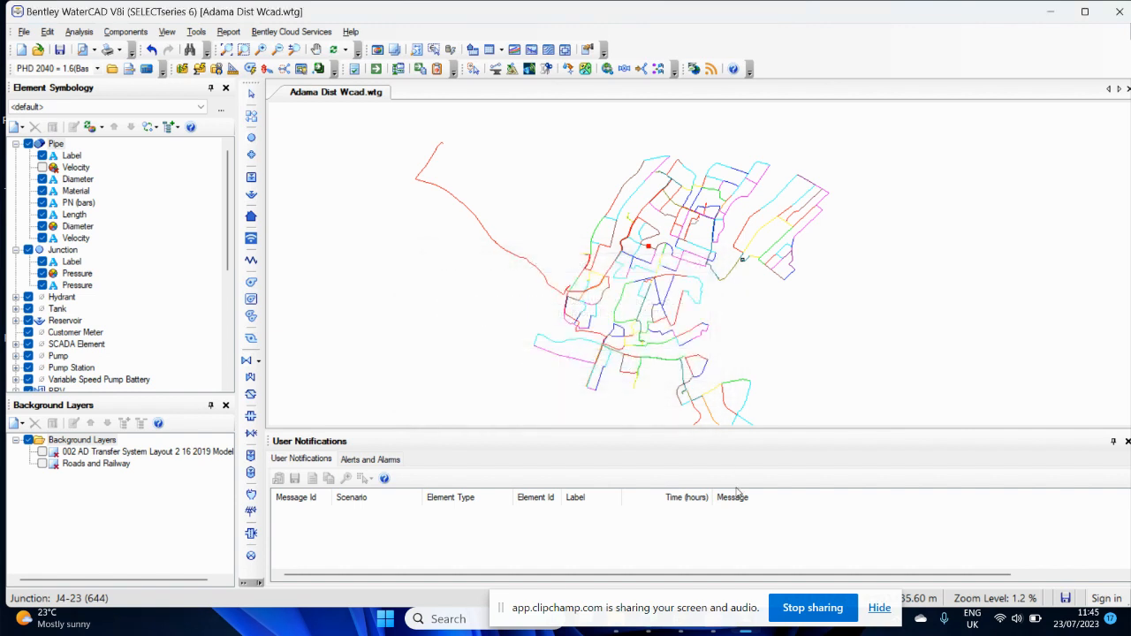